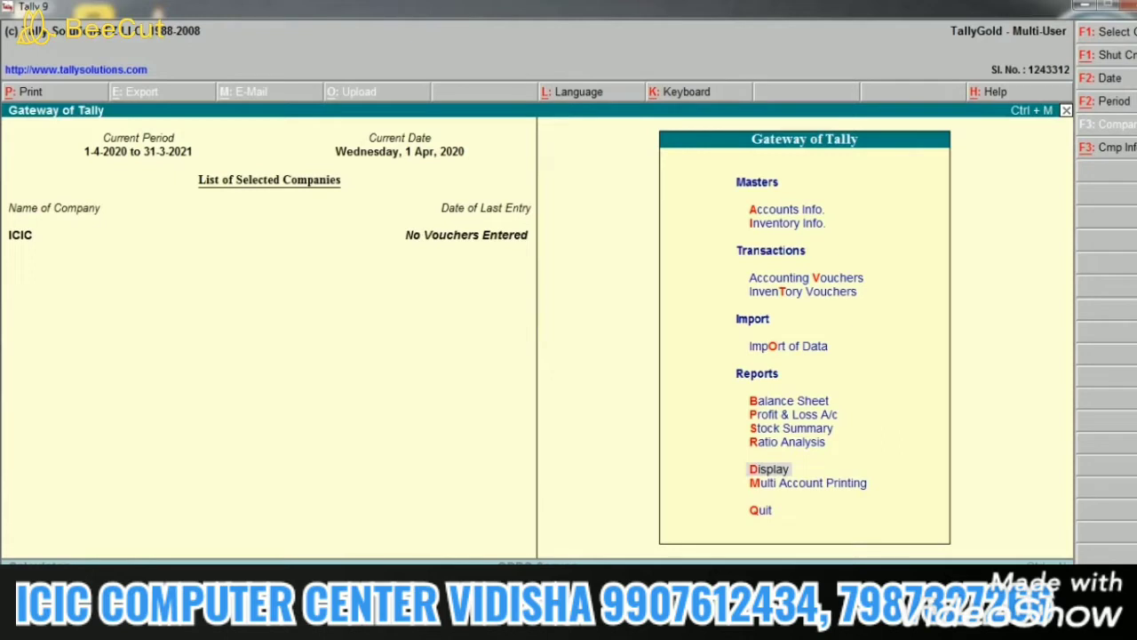
Step: Open the Cash Flow report via Display > Cash/Funds Flow, then close it
{"action": "key", "text": "Down"}
{"action": "key", "text": "Up"}
{"action": "key", "text": "Return"}
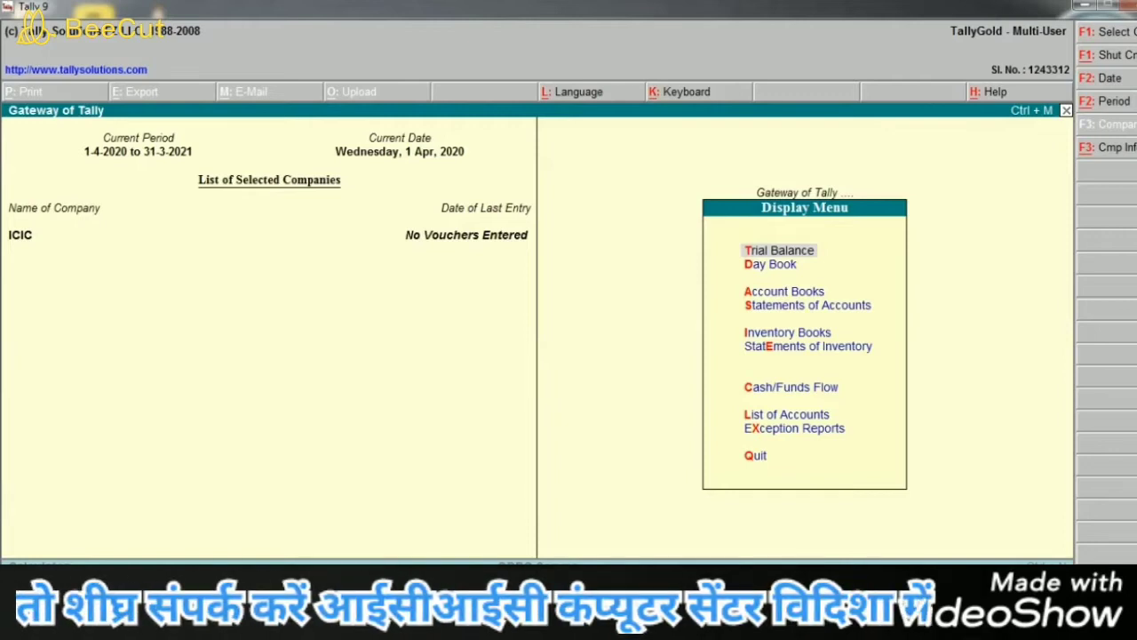
{"action": "key", "text": "Down"}
{"action": "key", "text": "Down"}
{"action": "key", "text": "Down"}
{"action": "key", "text": "Down"}
{"action": "key", "text": "Down"}
{"action": "key", "text": "Down"}
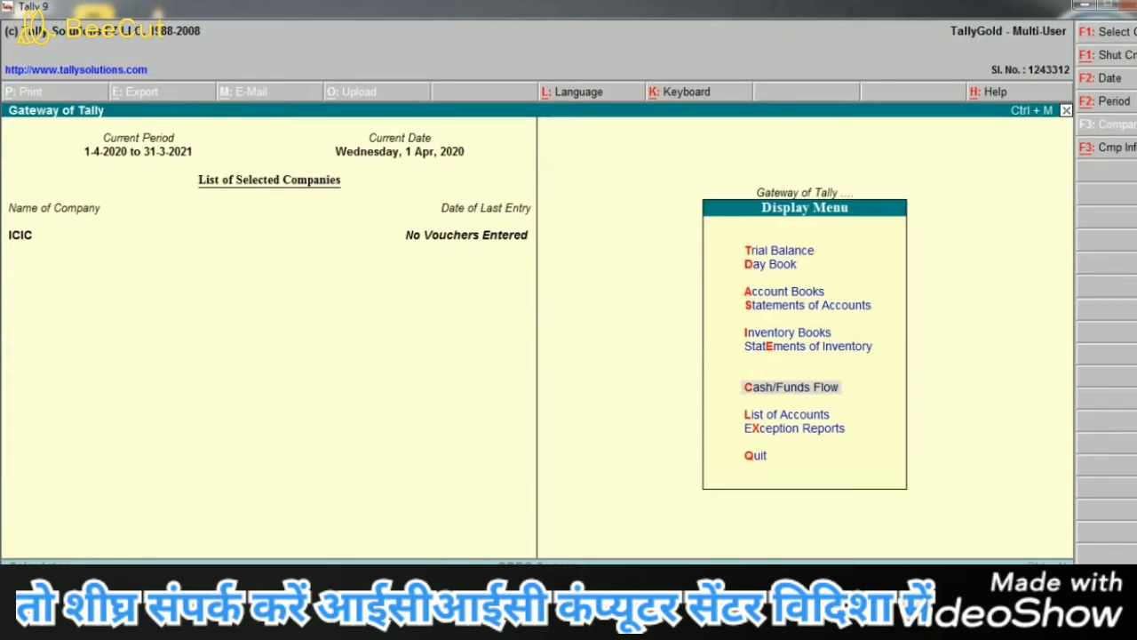
{"action": "key", "text": "Return"}
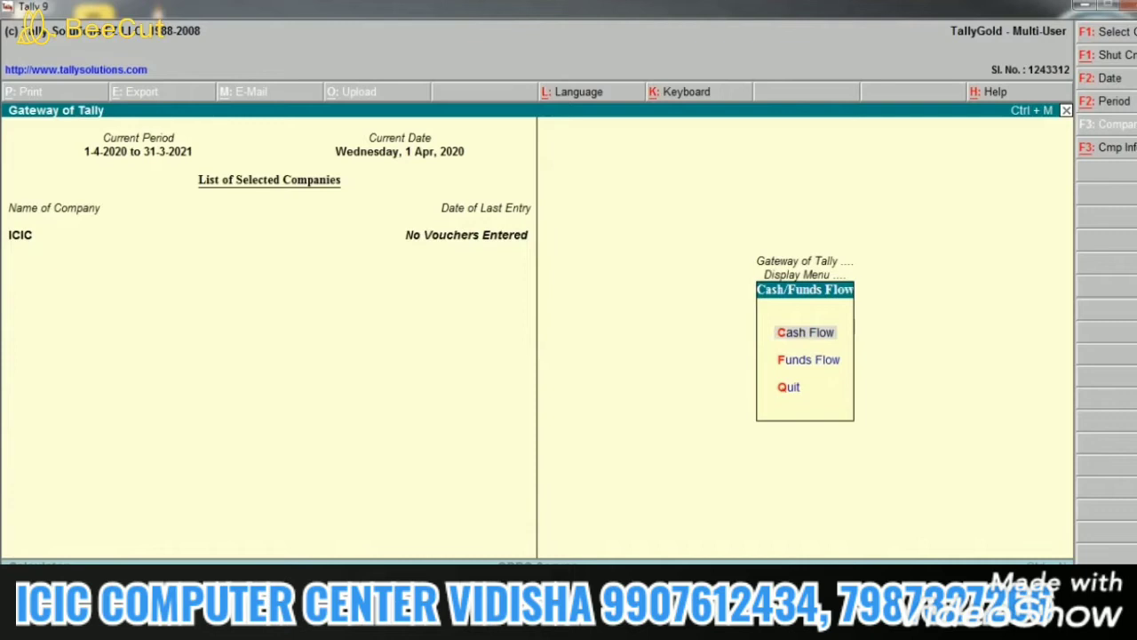
{"action": "key", "text": "Return"}
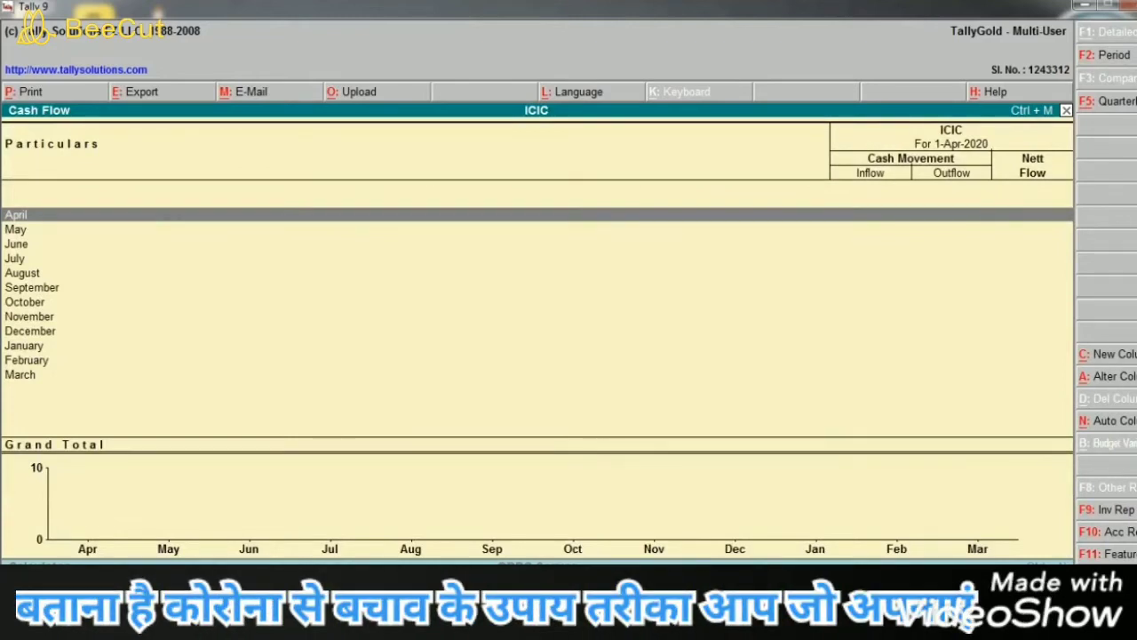
{"action": "key", "text": "Escape"}
{"action": "key", "text": "Escape"}
{"action": "key", "text": "Escape"}
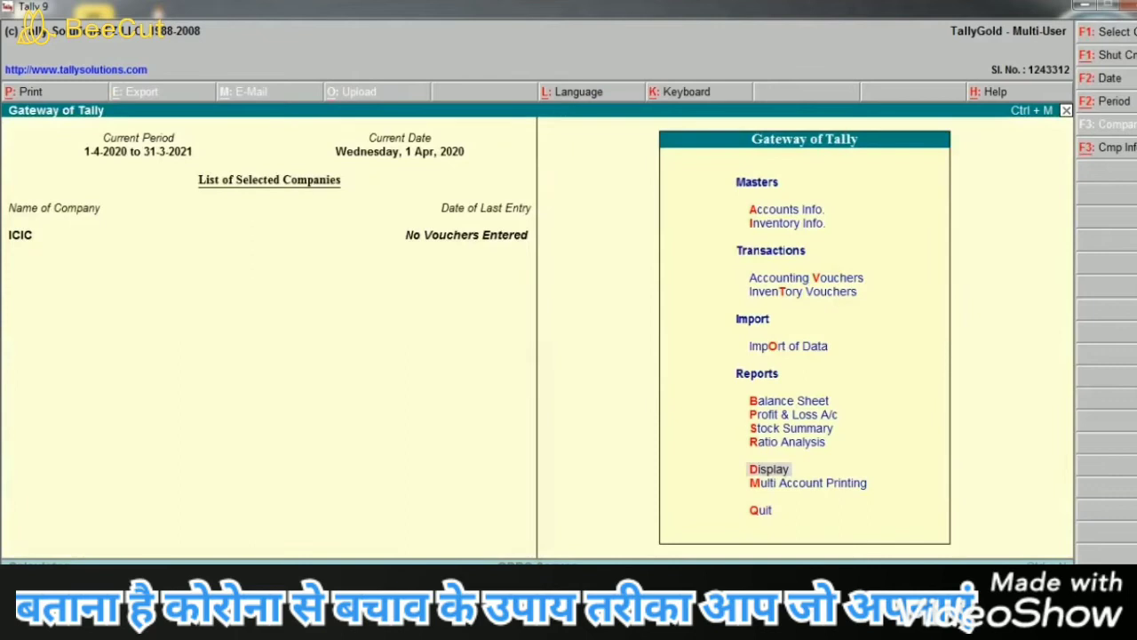
Step: Reopen the empty Cash Flow report, then leave it for the Gateway of Tally
{"action": "key", "text": "d"}
{"action": "key", "text": "c"}
{"action": "key", "text": "c"}
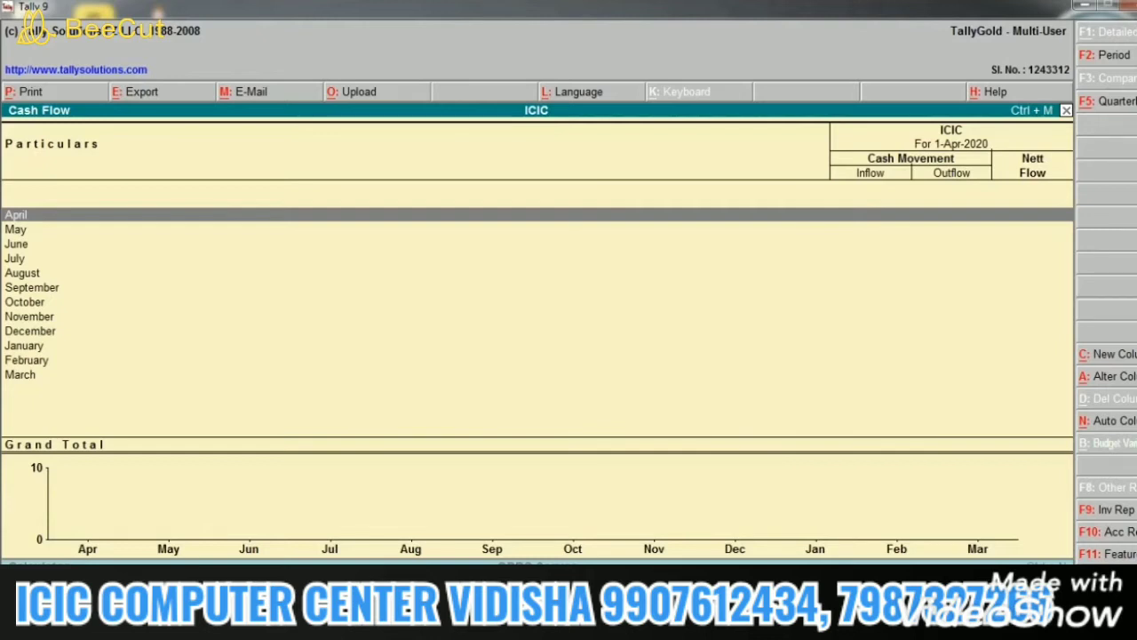
{"action": "key", "text": "Escape"}
{"action": "key", "text": "Escape"}
{"action": "key", "text": "Escape"}
{"action": "key", "text": "Escape"}
{"action": "key", "text": "Escape"}
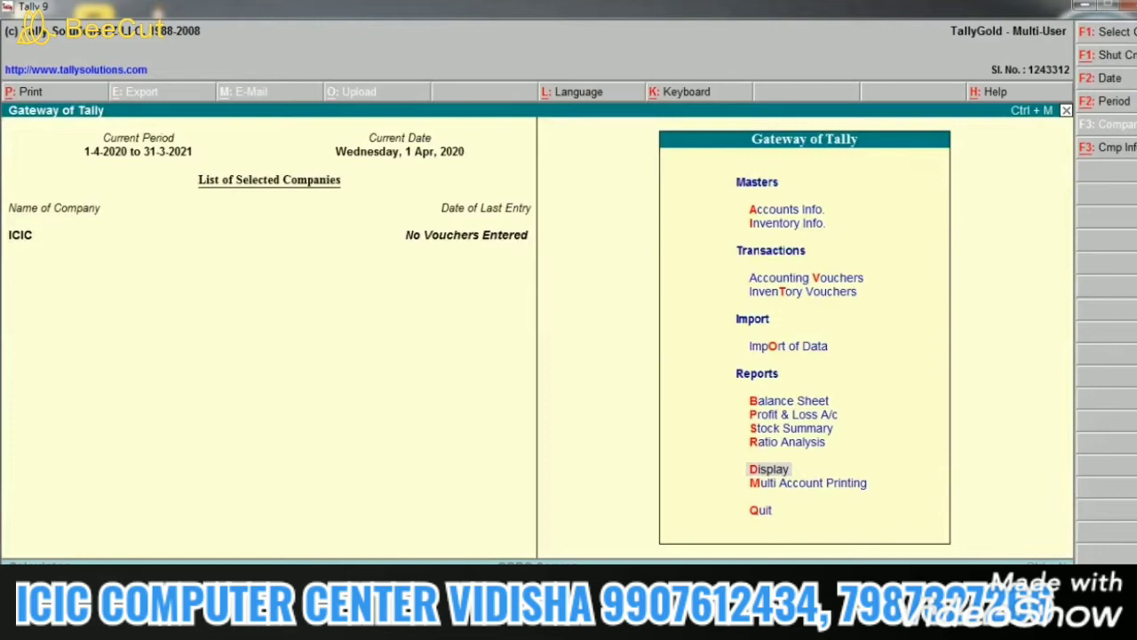
Step: Create a ledger named Capital A/c and skip its alias, reaching the Under field
{"action": "key", "text": "a"}
{"action": "key", "text": "l"}
{"action": "key", "text": "c"}
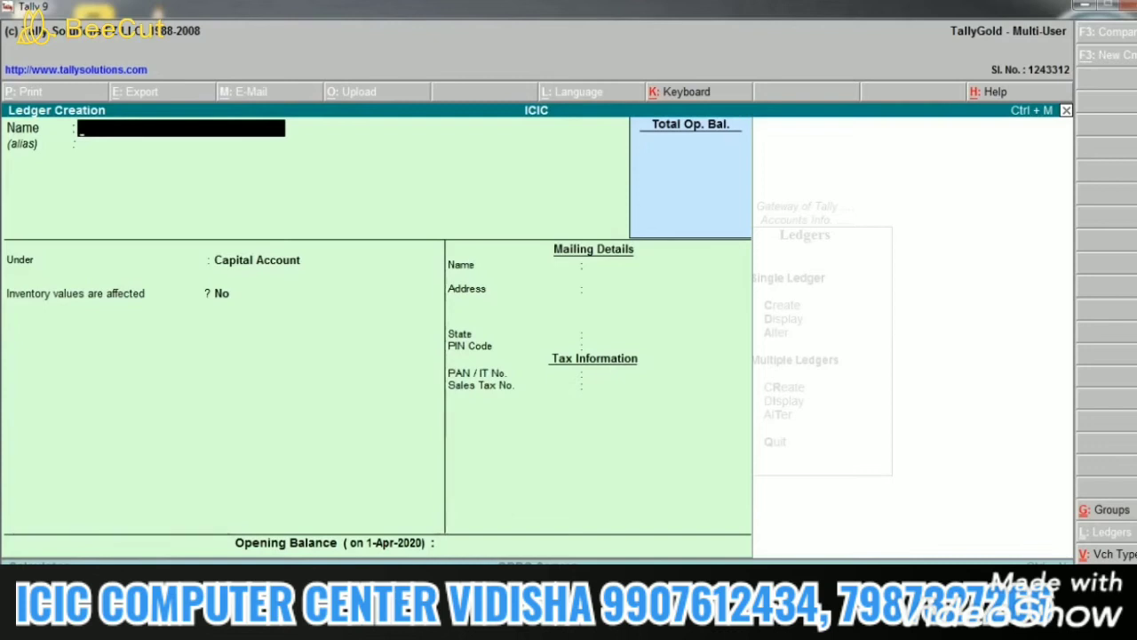
{"action": "type", "text": "Capital A/c"}
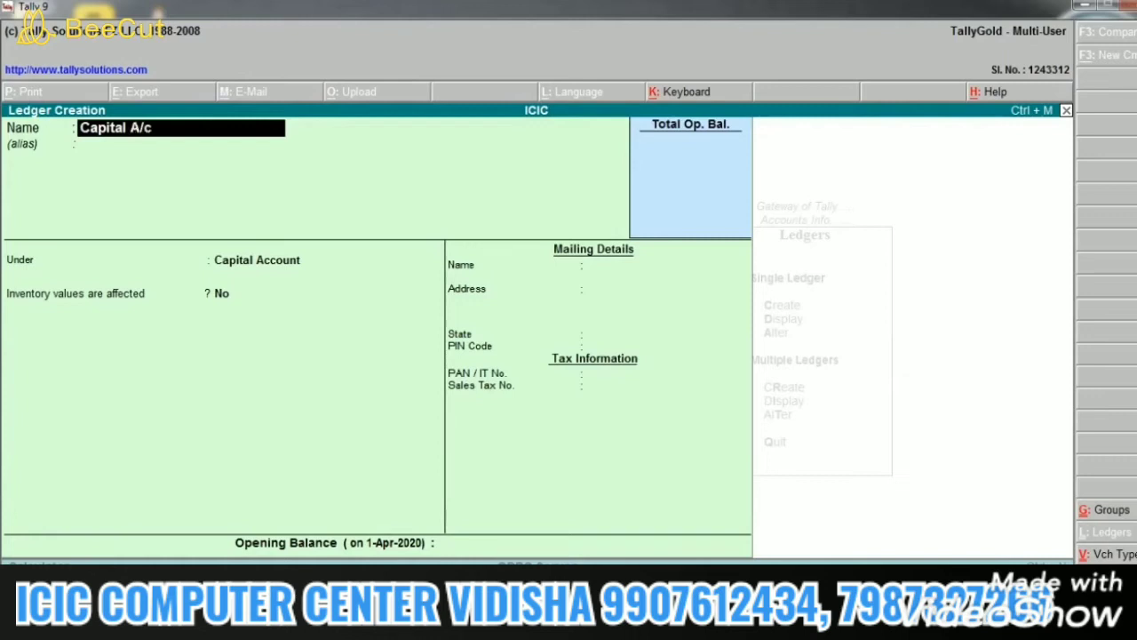
{"action": "key", "text": "Return"}
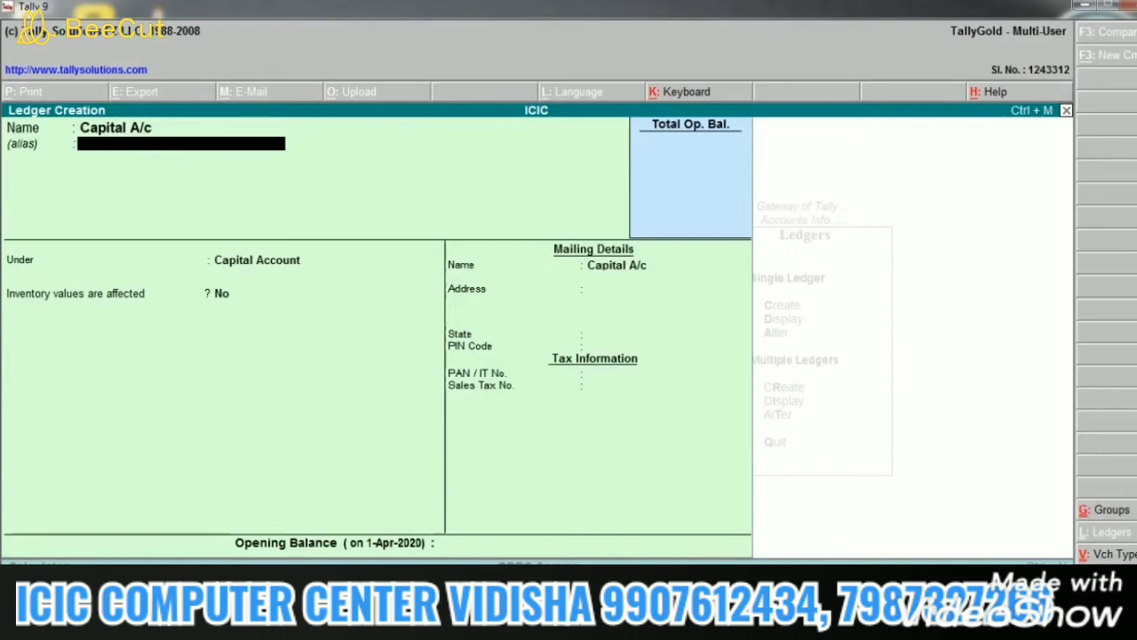
{"action": "key", "text": "Return"}
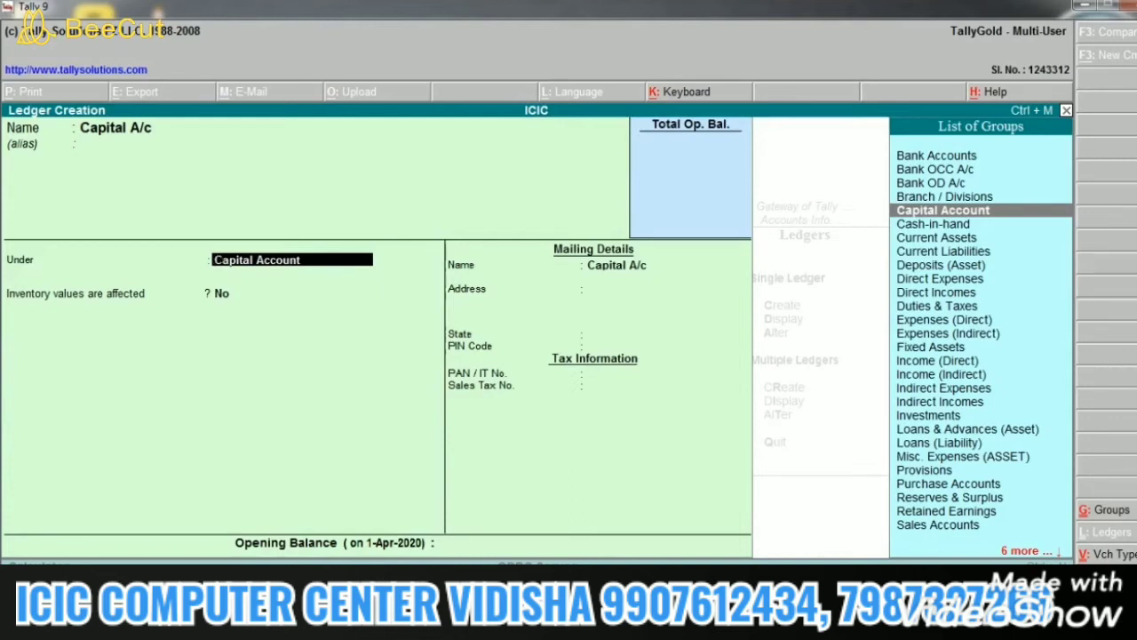
Step: Accept Capital Account as the group for Capital A/c
{"action": "key", "text": "Return"}
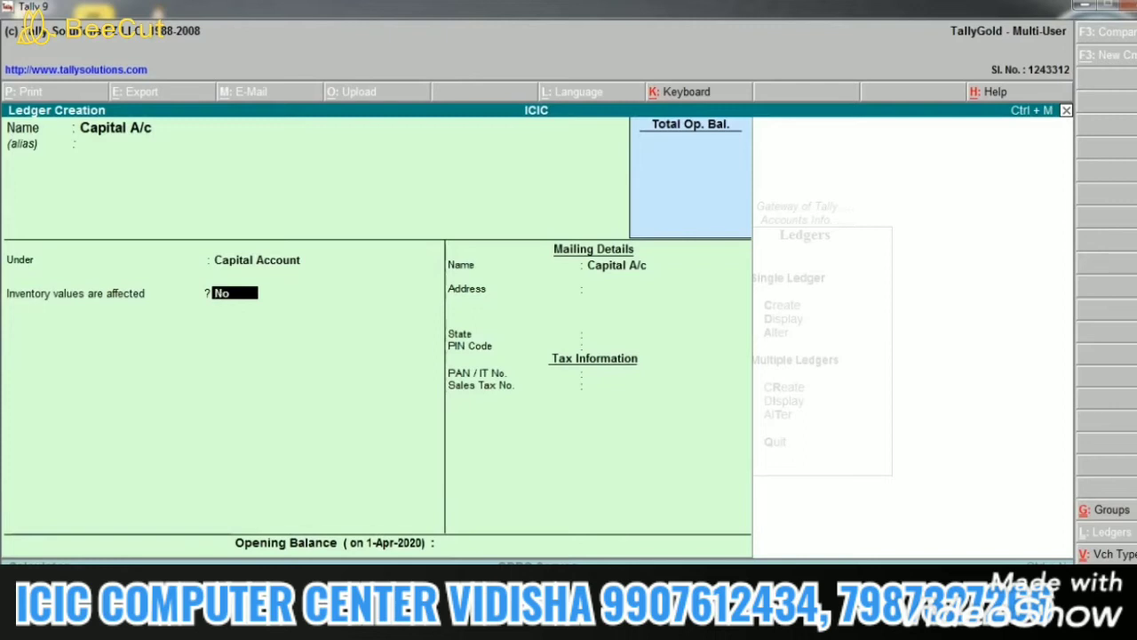
Step: Leave inventory unaffected, set state Madhya Pradesh with a PIN code, and skip PAN
{"action": "key", "text": "Return"}
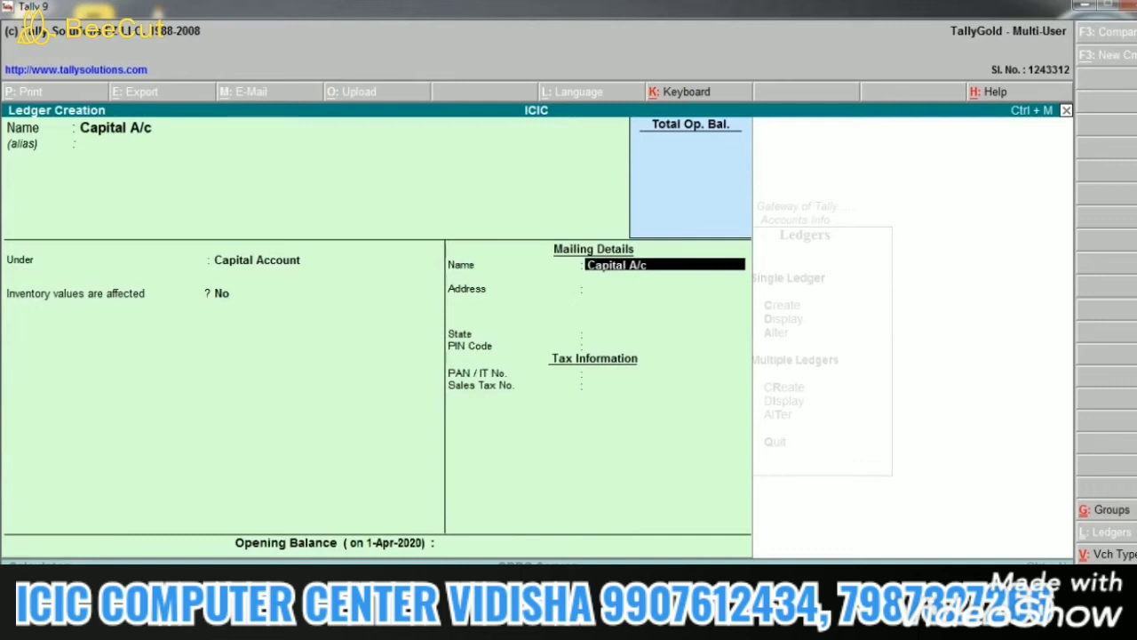
{"action": "key", "text": "Return"}
{"action": "key", "text": "Return"}
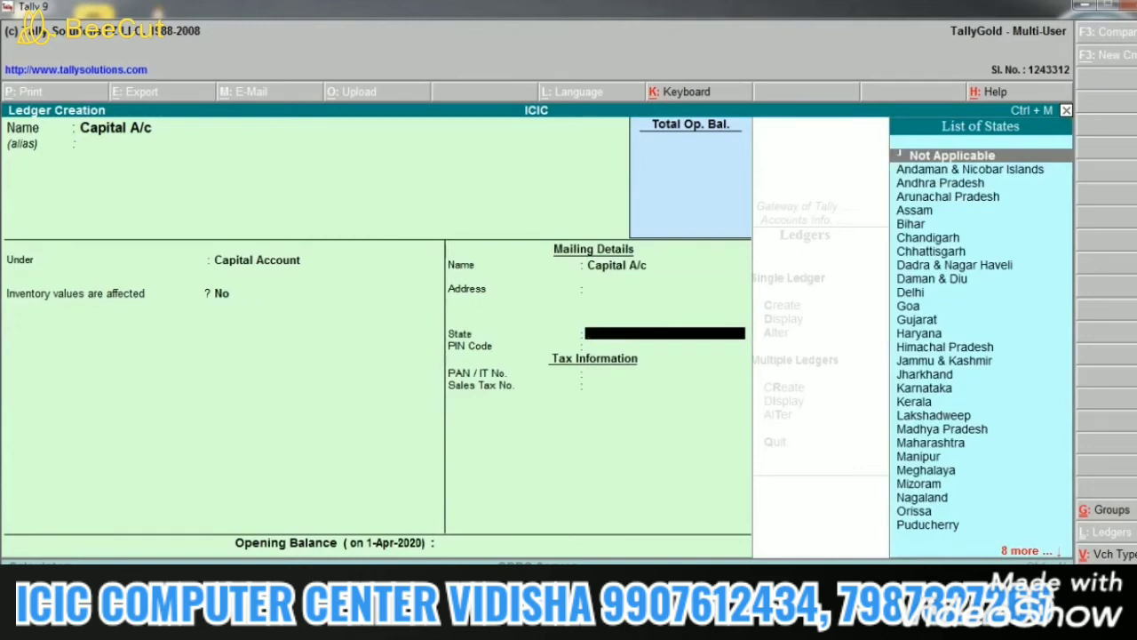
{"action": "type", "text": "Ma"}
{"action": "key", "text": "Return"}
{"action": "type", "text": "464001"}
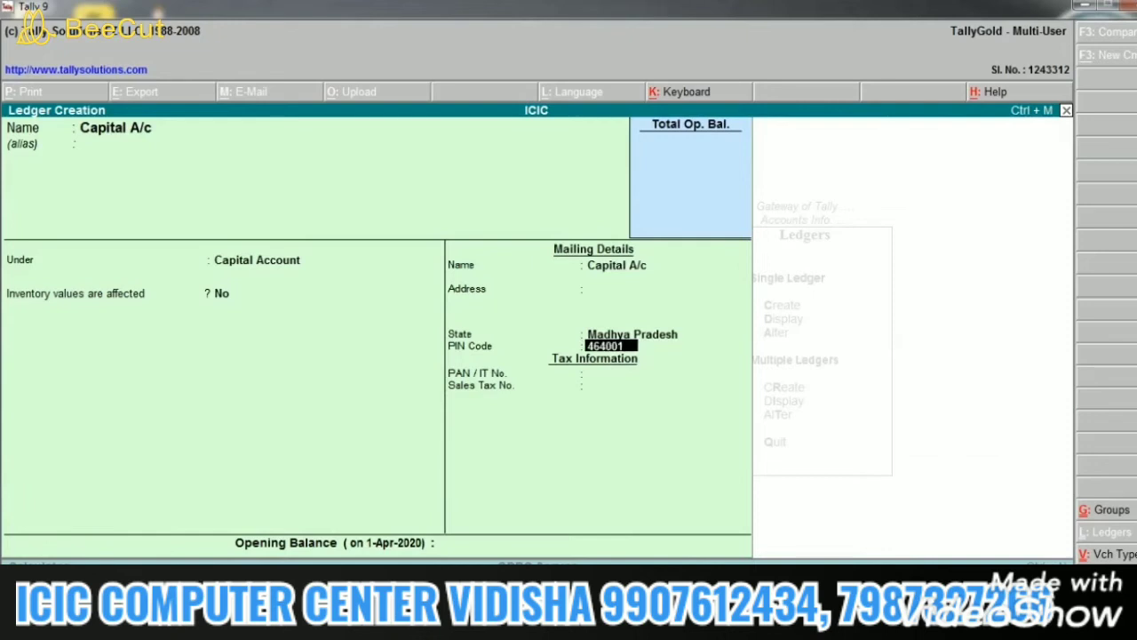
{"action": "key", "text": "Return"}
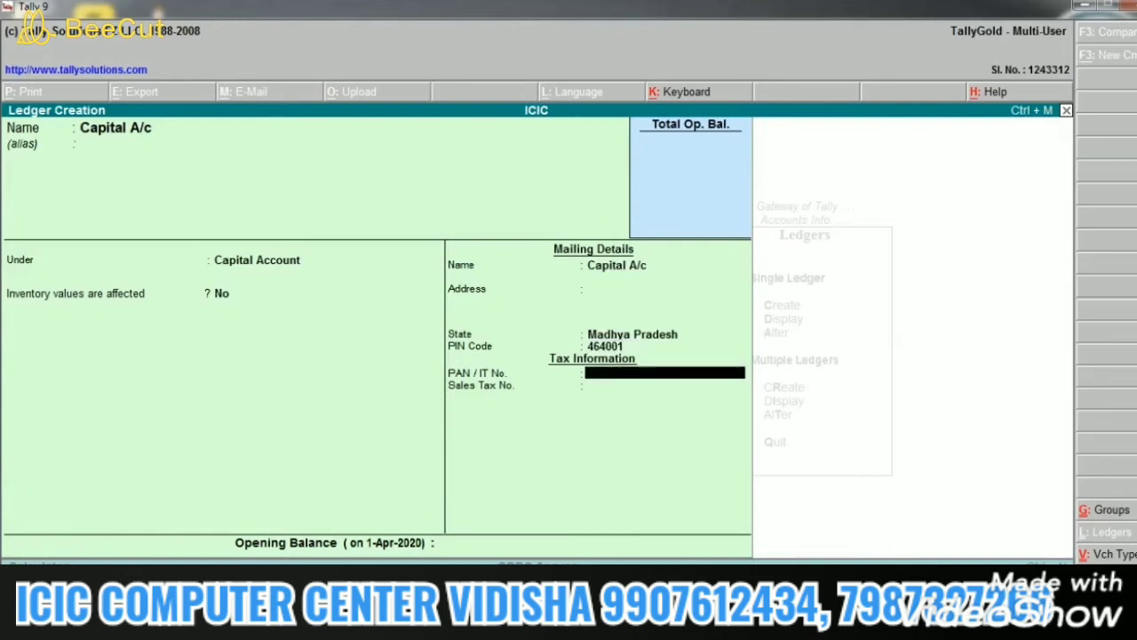
{"action": "key", "text": "Return"}
{"action": "key", "text": "Return"}
{"action": "key", "text": "Return"}
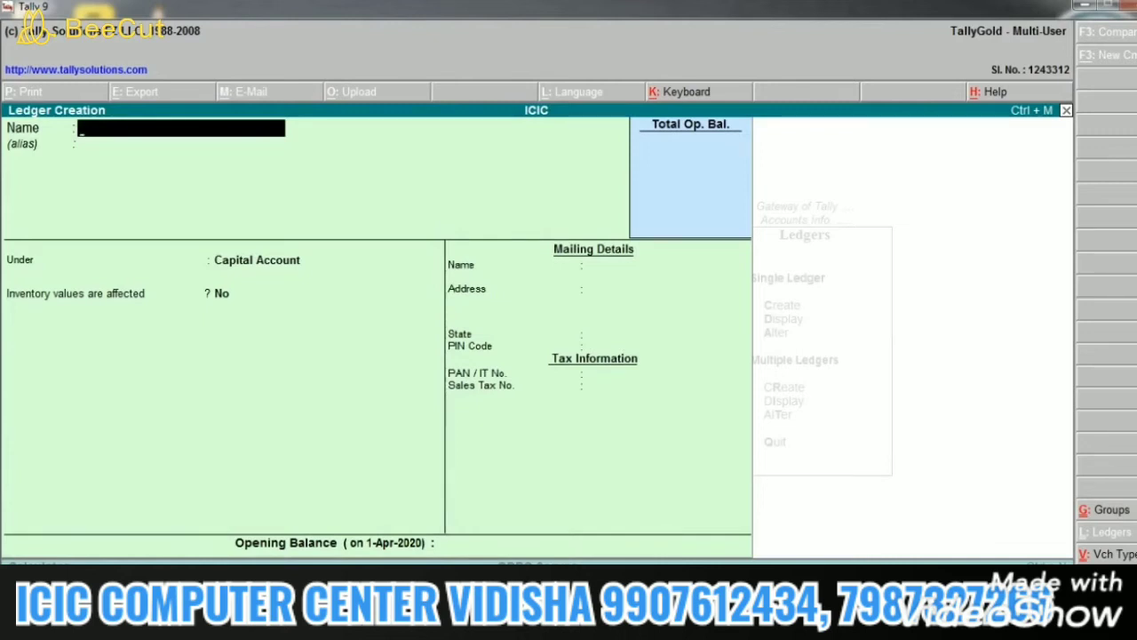
Step: Name the new ledger with the person's name
{"action": "type", "text": "R"}
{"action": "key", "text": "BackSpace"}
{"action": "type", "text": "Ajay"}
{"action": "key", "text": "Return"}
{"action": "key", "text": "Return"}
Step: Enter the person's phone number as the ledger alias, correcting a mistyped number
{"action": "key", "text": "BackSpace"}
{"action": "type", "text": "5545454"}
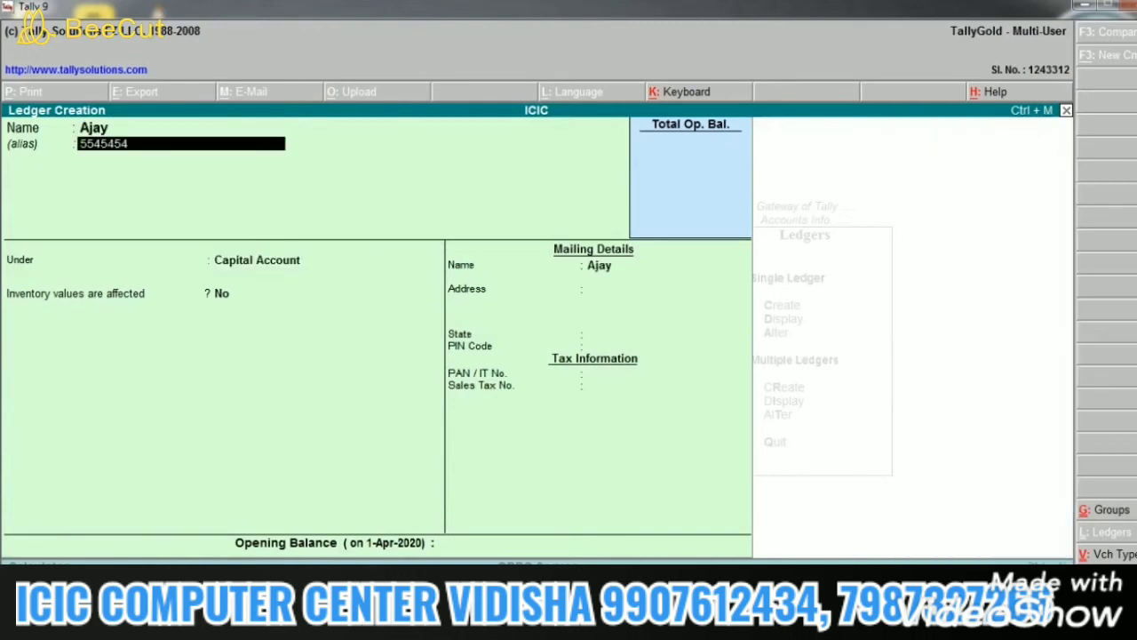
{"action": "key", "text": "BackSpace"}
{"action": "key", "text": "BackSpace"}
{"action": "key", "text": "BackSpace"}
{"action": "key", "text": "BackSpace"}
{"action": "key", "text": "BackSpace"}
{"action": "key", "text": "BackSpace"}
{"action": "key", "text": "BackSpace"}
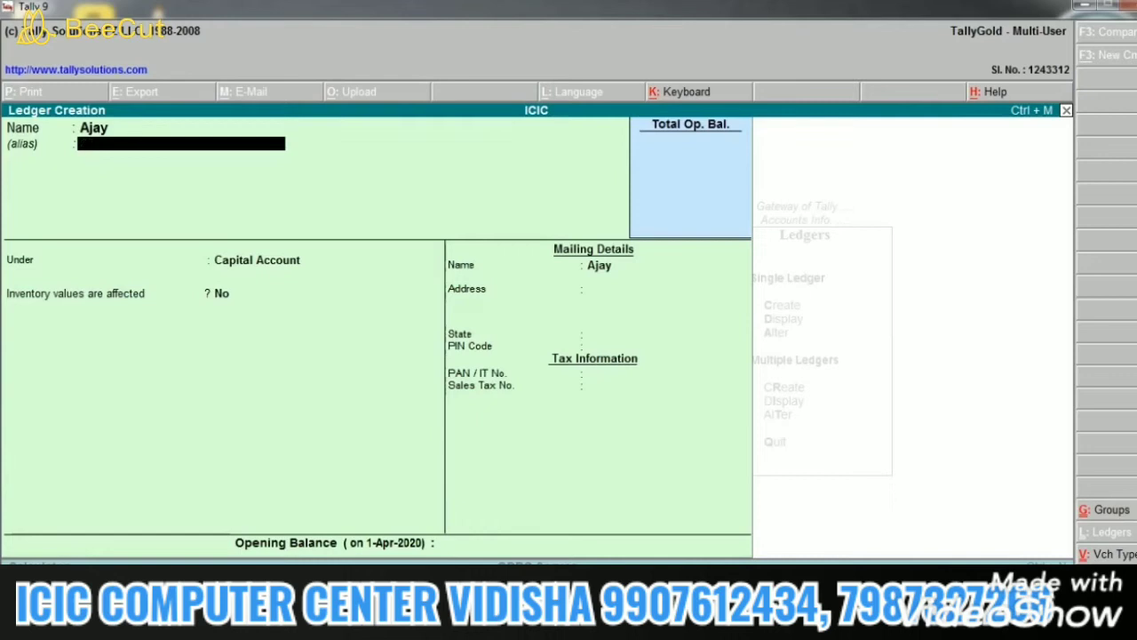
{"action": "key", "text": "Return"}
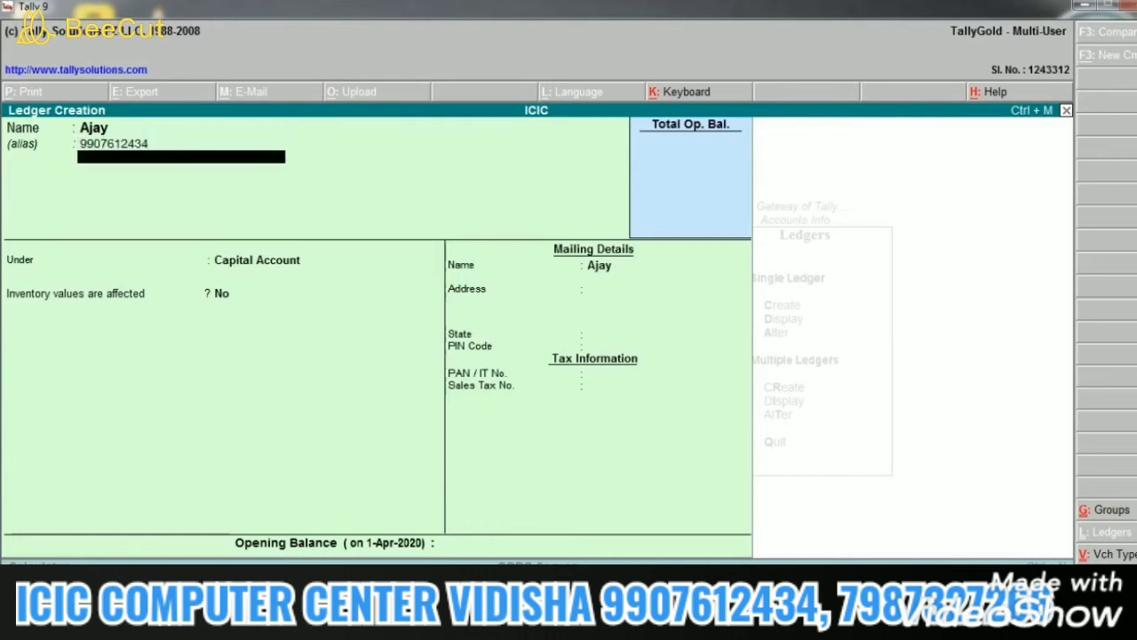
{"action": "key", "text": "Return"}
{"action": "key", "text": "BackSpace"}
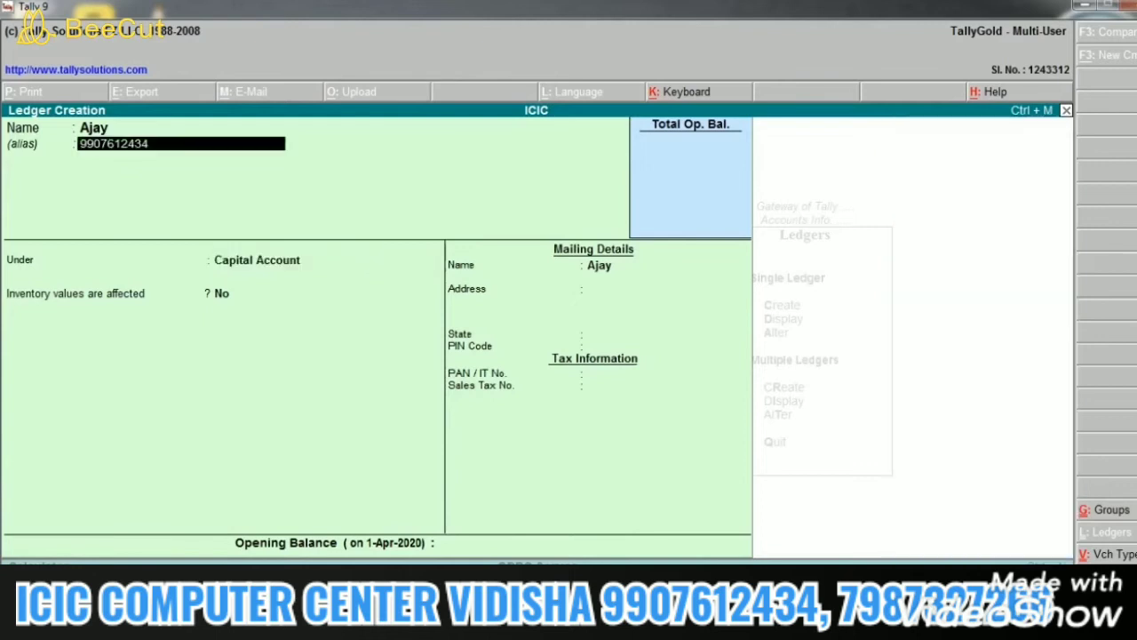
{"action": "key", "text": "Return"}
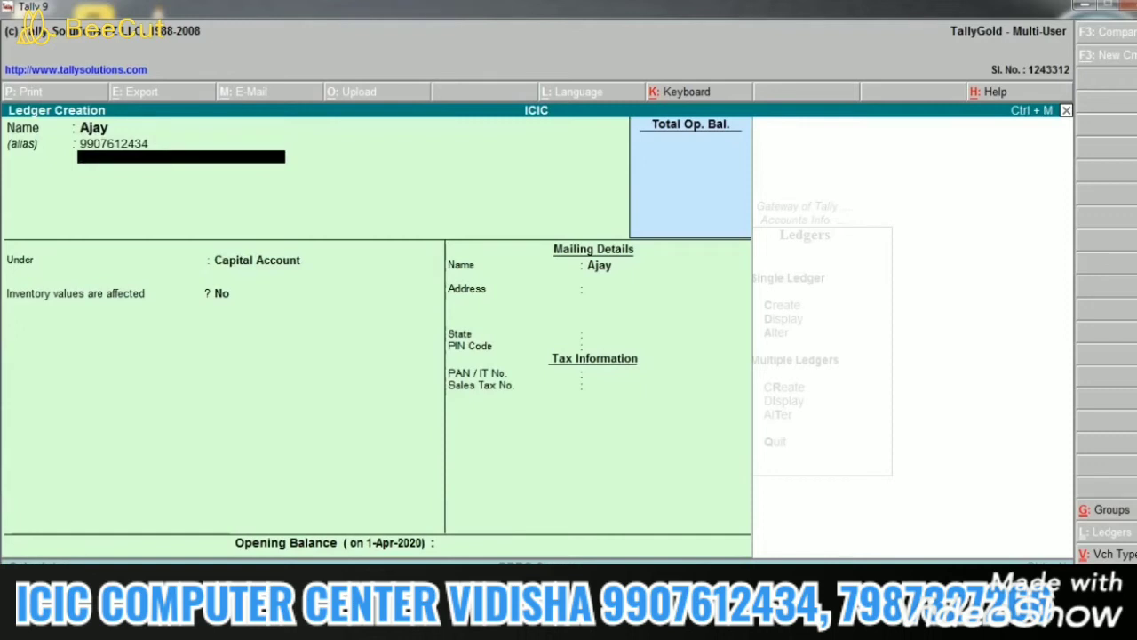
Step: Accept the person's ledger, then quit Ledger Creation back to the Gateway of Tally
{"action": "key", "text": "Return"}
{"action": "key", "text": "Return"}
{"action": "key", "text": "Return"}
{"action": "key", "text": "Return"}
{"action": "key", "text": "Return"}
{"action": "key", "text": "Return"}
{"action": "key", "text": "Return"}
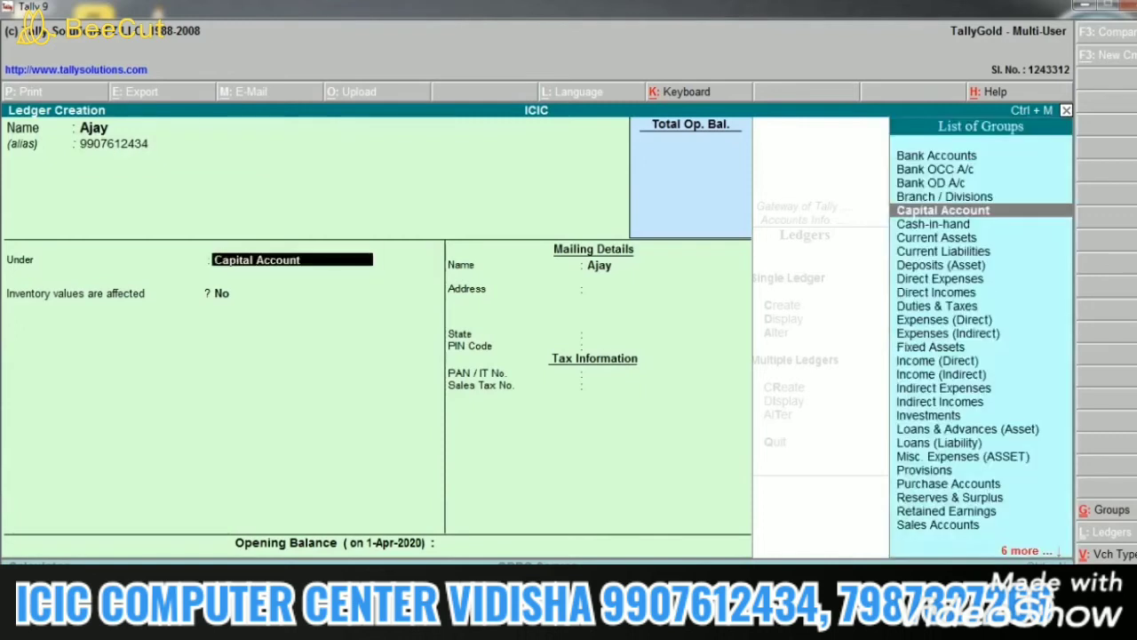
{"action": "key", "text": "Return"}
{"action": "key", "text": "Return"}
{"action": "key", "text": "Return"}
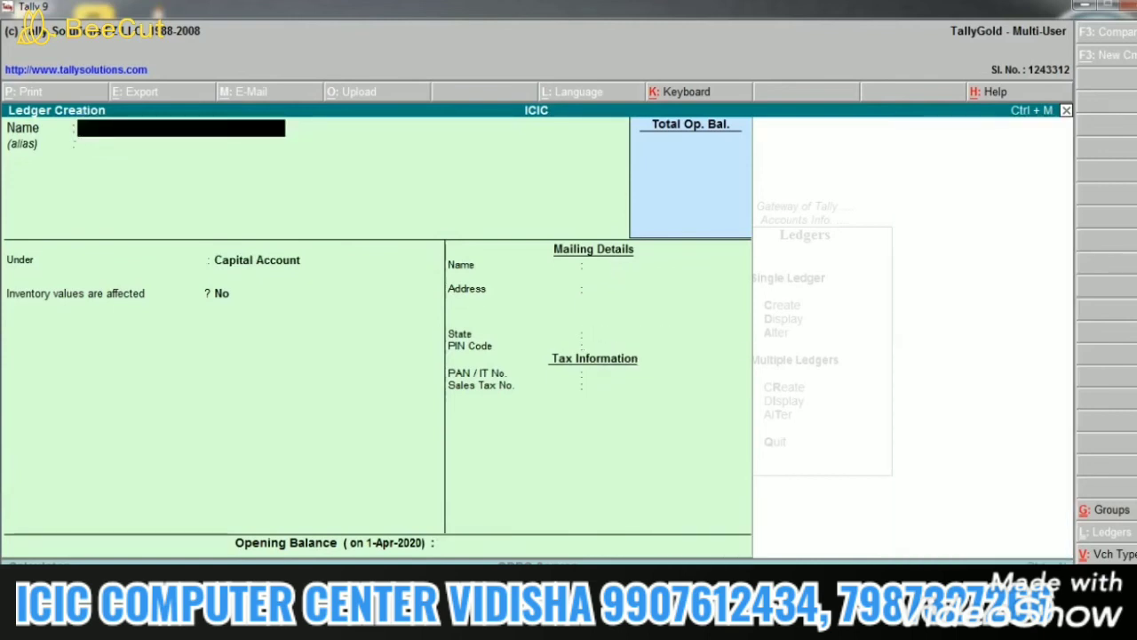
{"action": "key", "text": "Escape"}
{"action": "key", "text": "Return"}
{"action": "key", "text": "Escape"}
{"action": "key", "text": "Escape"}
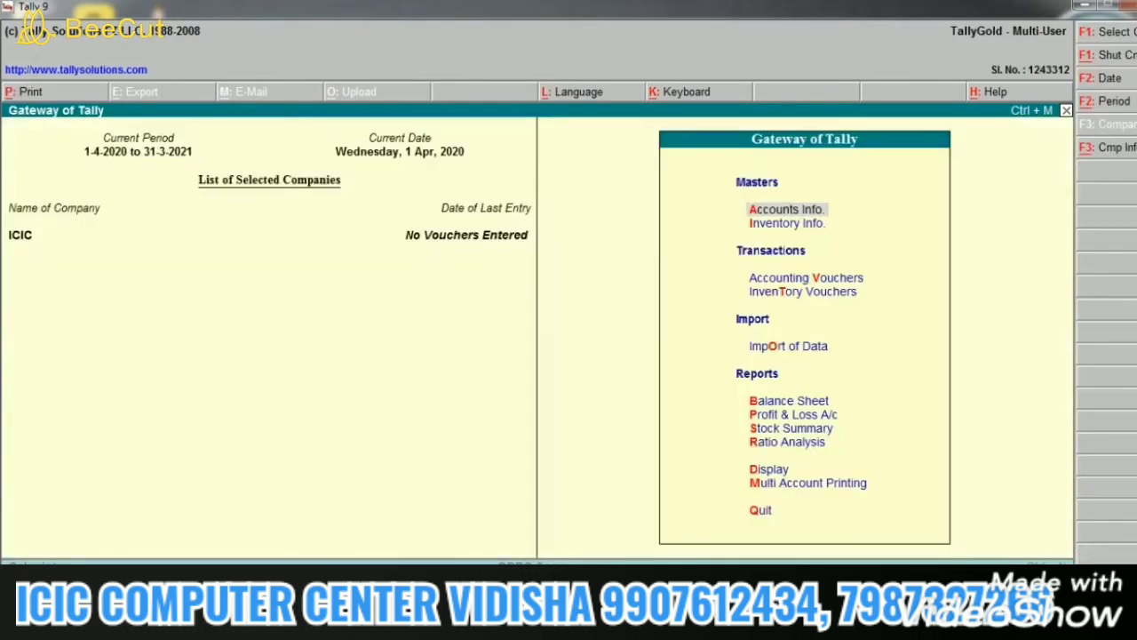
Step: Enter accounting voucher entry with V
{"action": "key", "text": "v"}
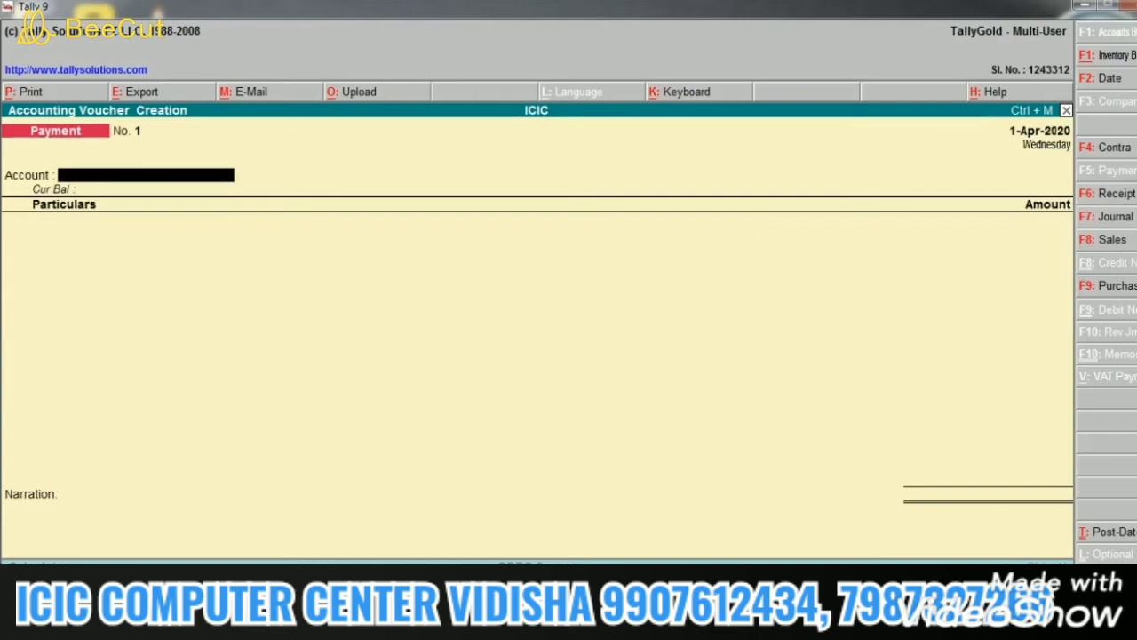
Step: Record Receipt No. 1 of 2,00,000 into Cash from Capital A/c and accept it
{"action": "key", "text": "F6"}
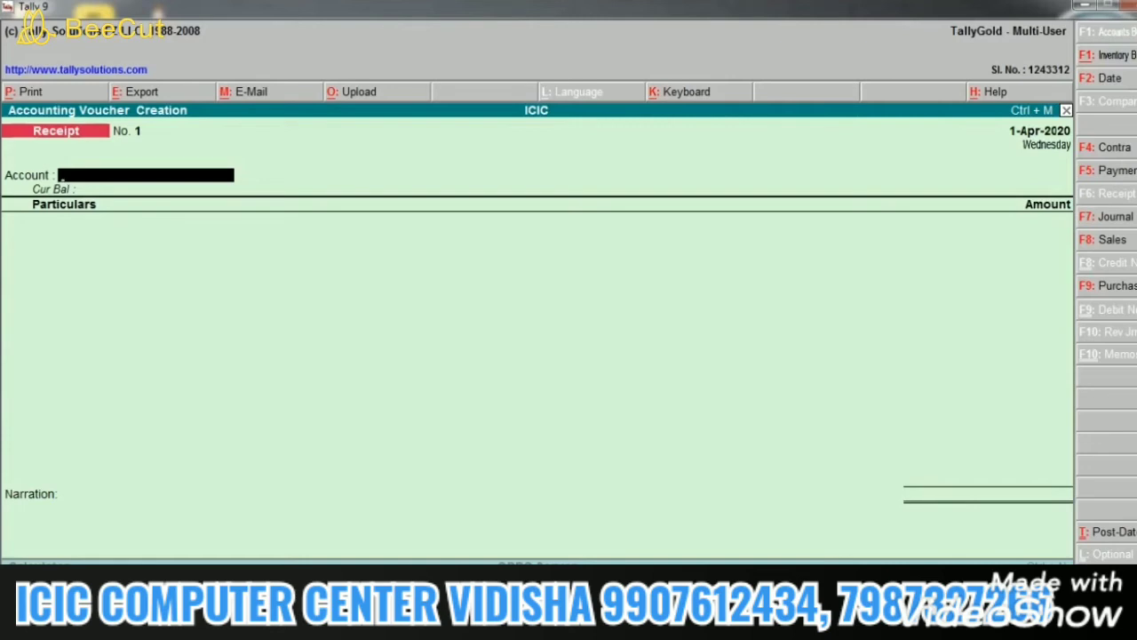
{"action": "type", "text": "c"}
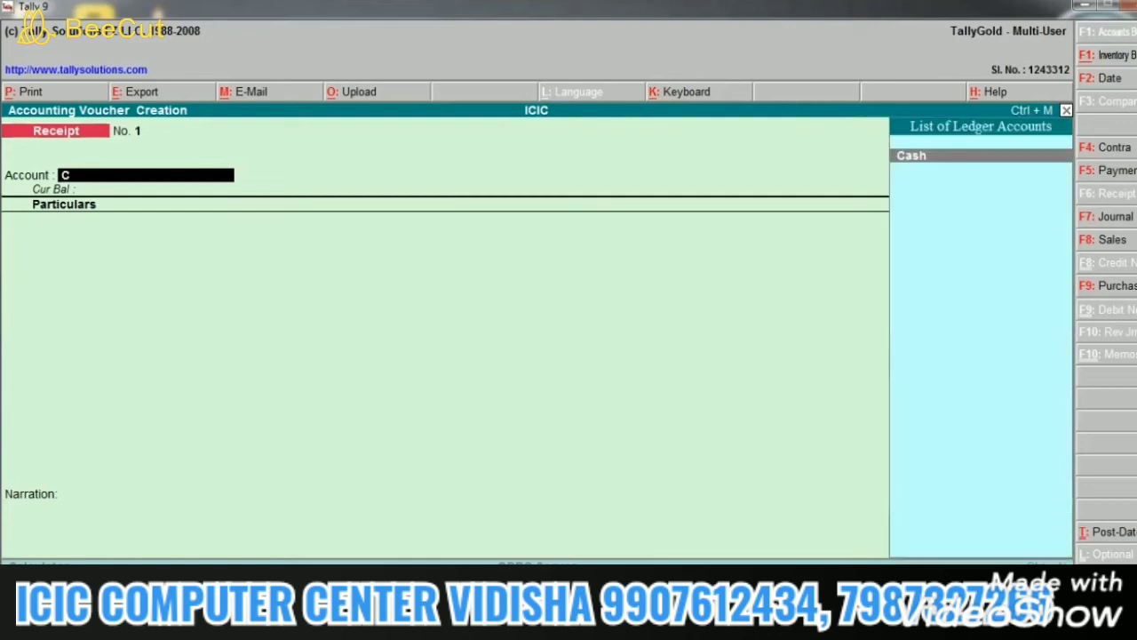
{"action": "key", "text": "Return"}
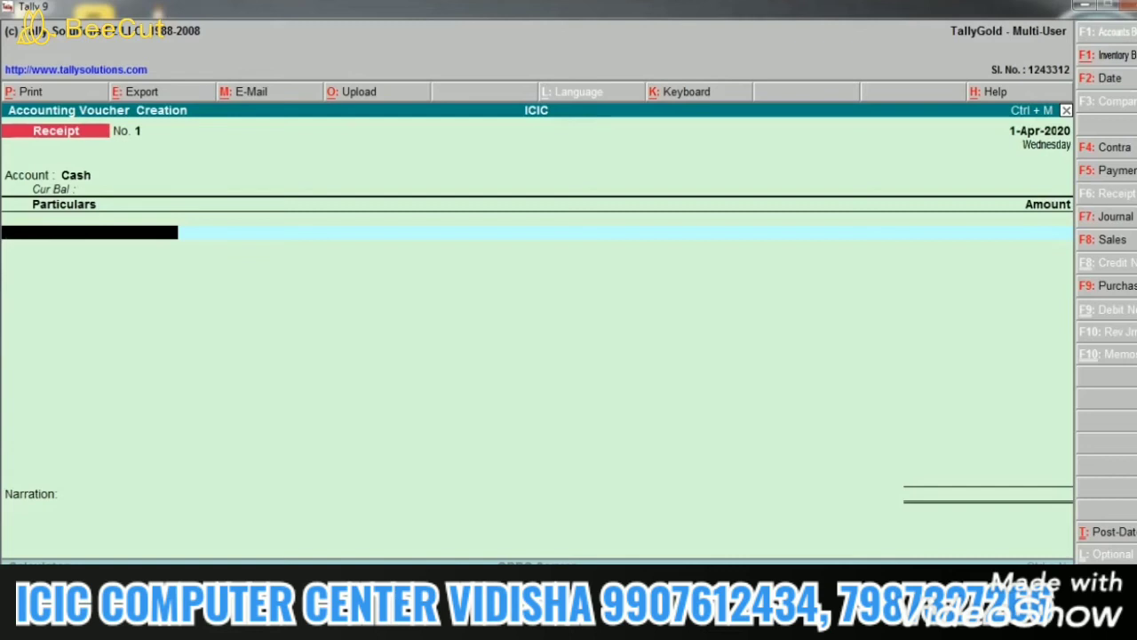
{"action": "type", "text": "c"}
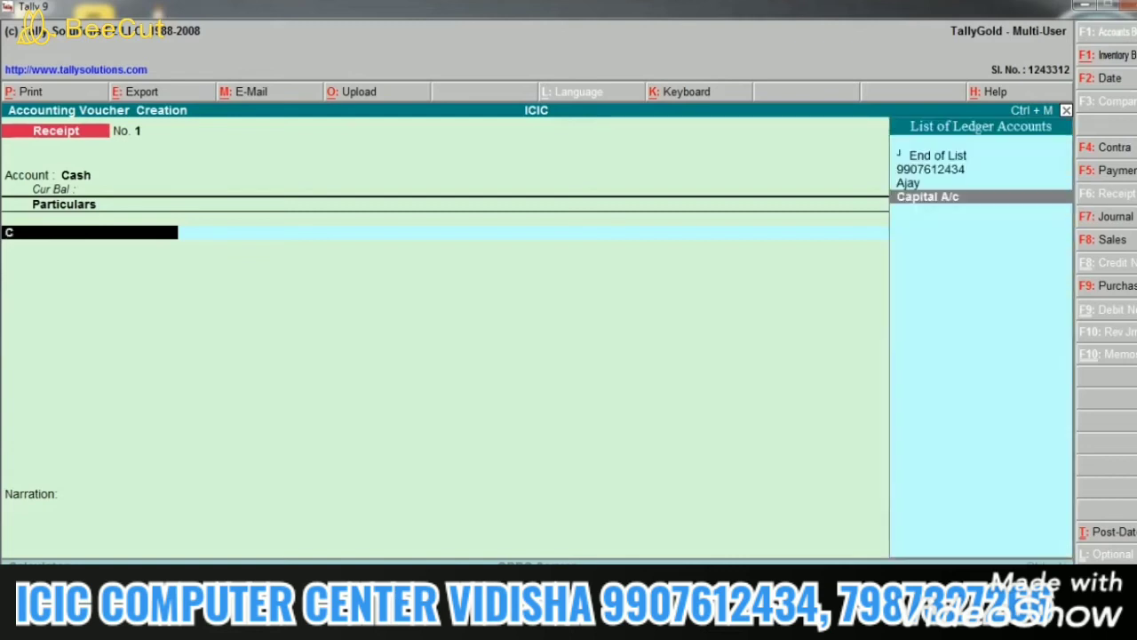
{"action": "key", "text": "Return"}
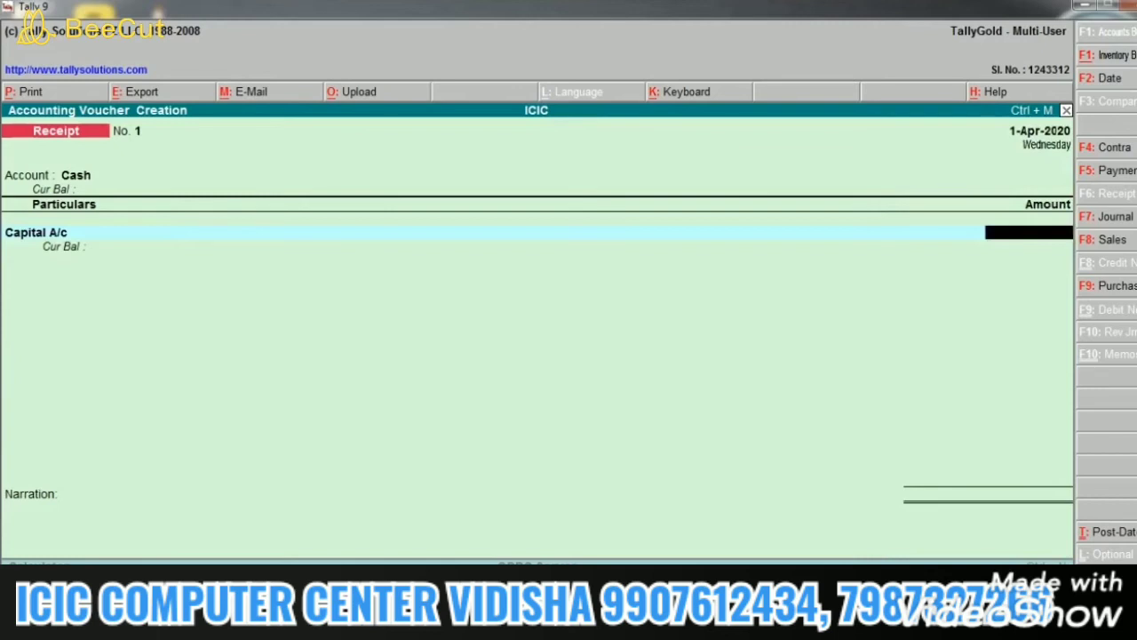
{"action": "type", "text": "2,00,000"}
{"action": "key", "text": "Return"}
{"action": "key", "text": "Return"}
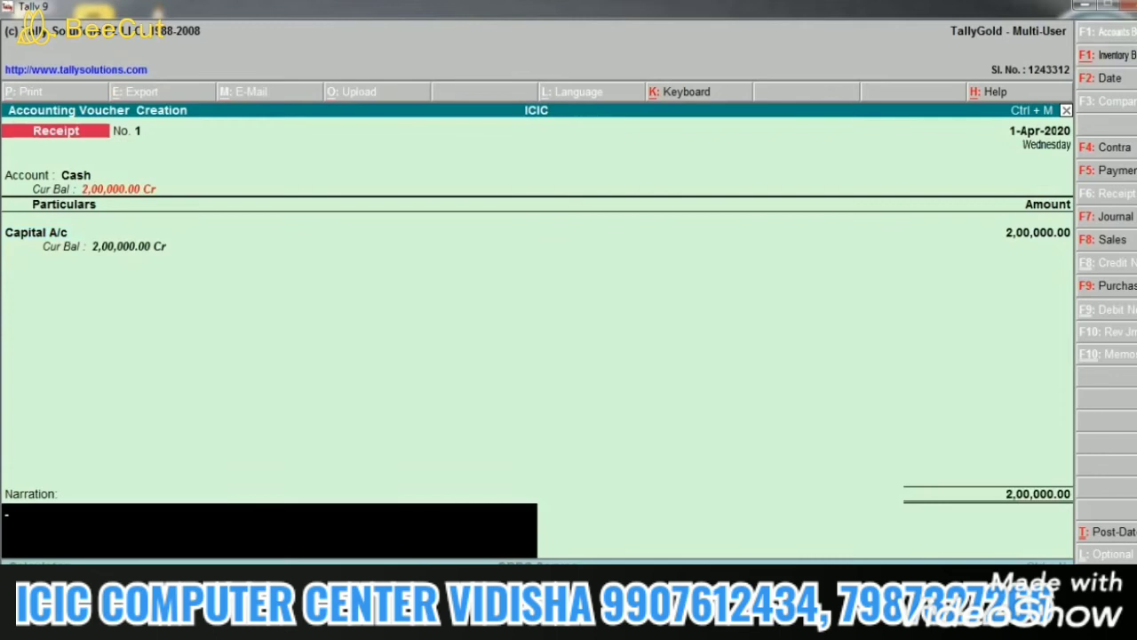
{"action": "key", "text": "Return"}
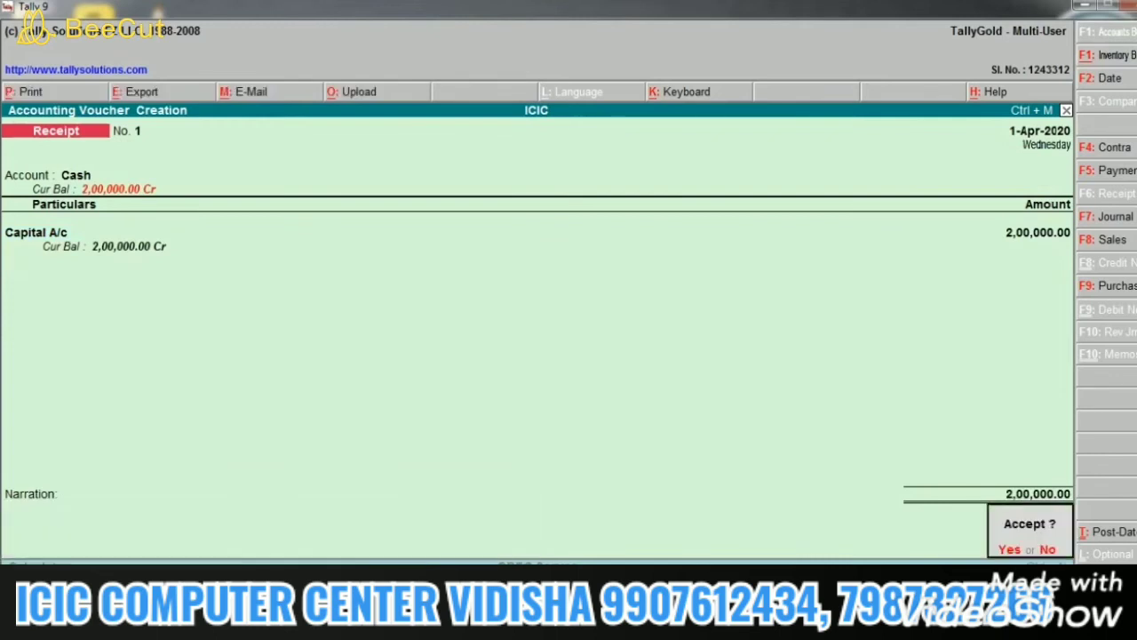
{"action": "key", "text": "Escape"}
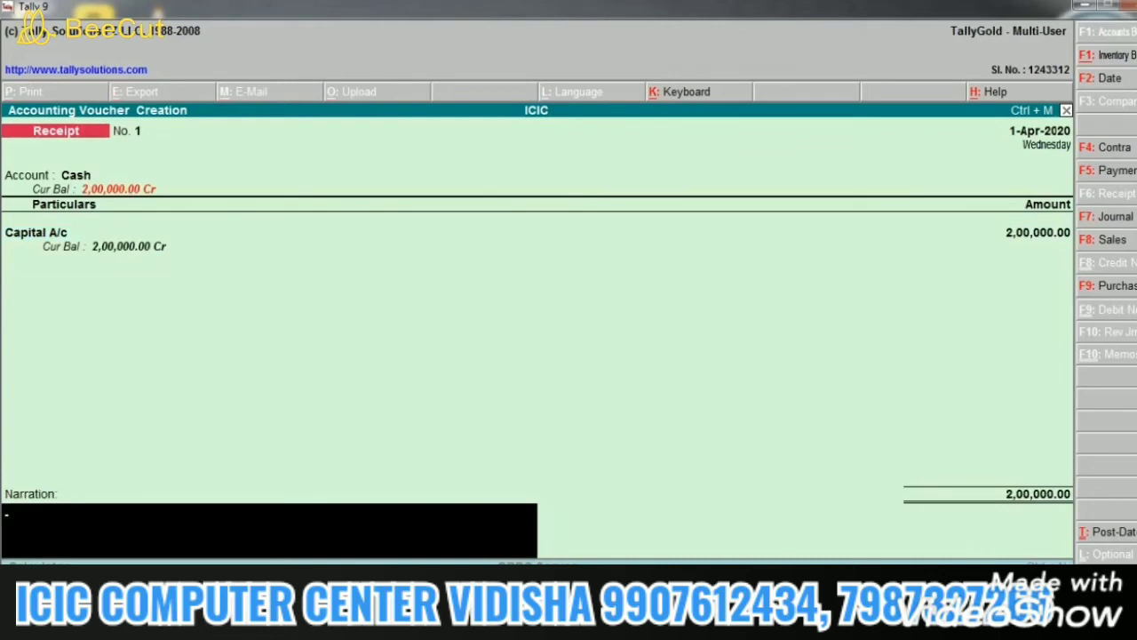
{"action": "key", "text": "Return"}
{"action": "key", "text": "Return"}
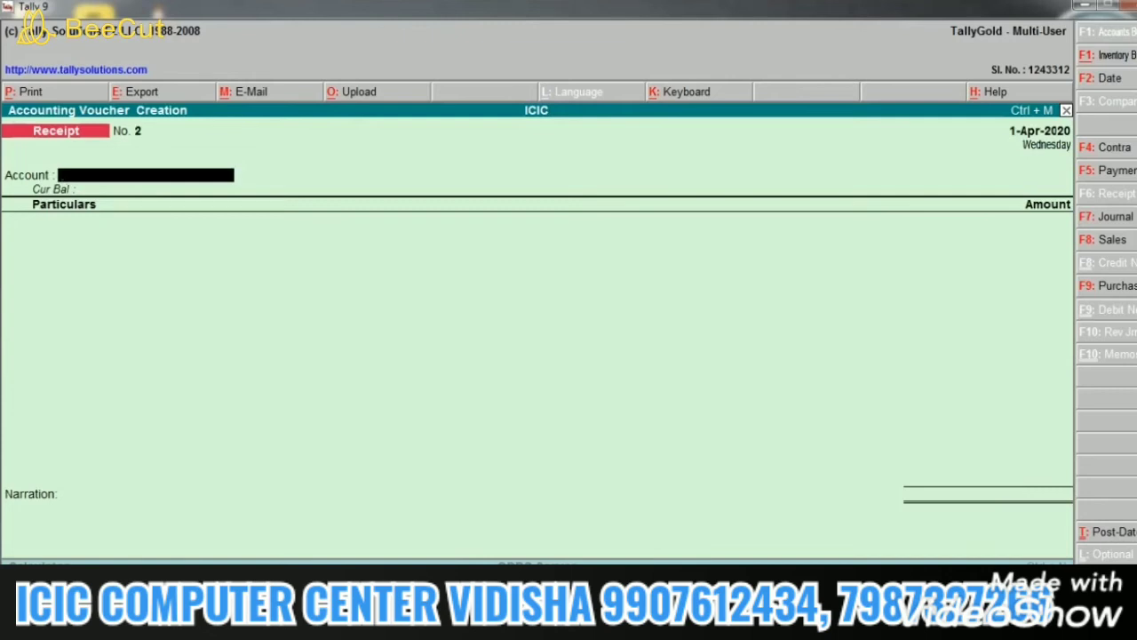
{"action": "type", "text": "C"}
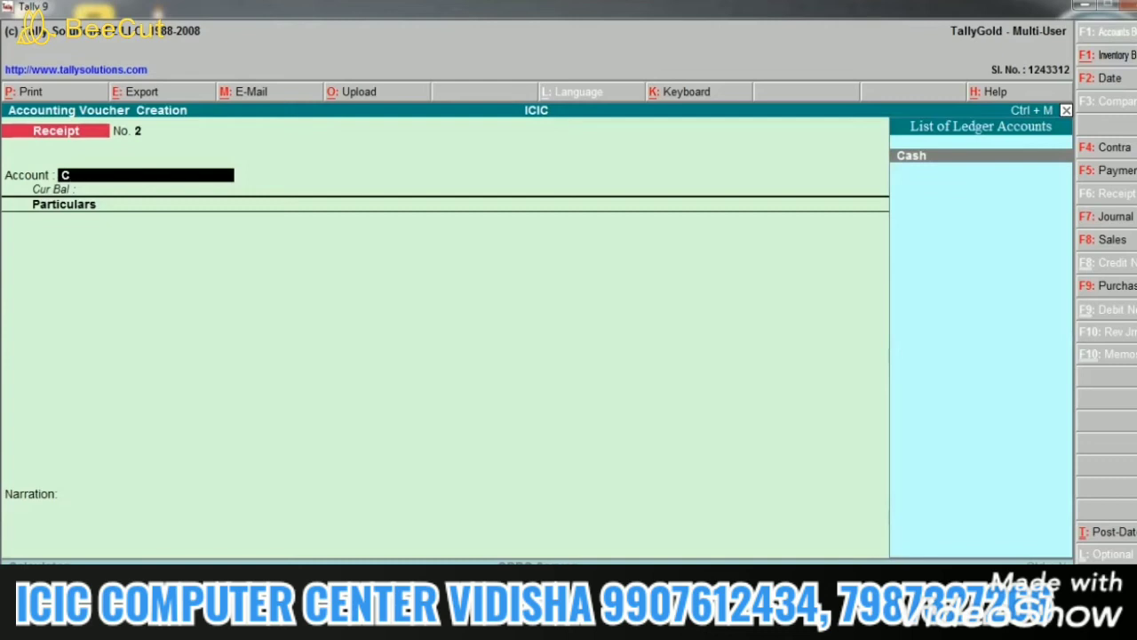
{"action": "key", "text": "F5"}
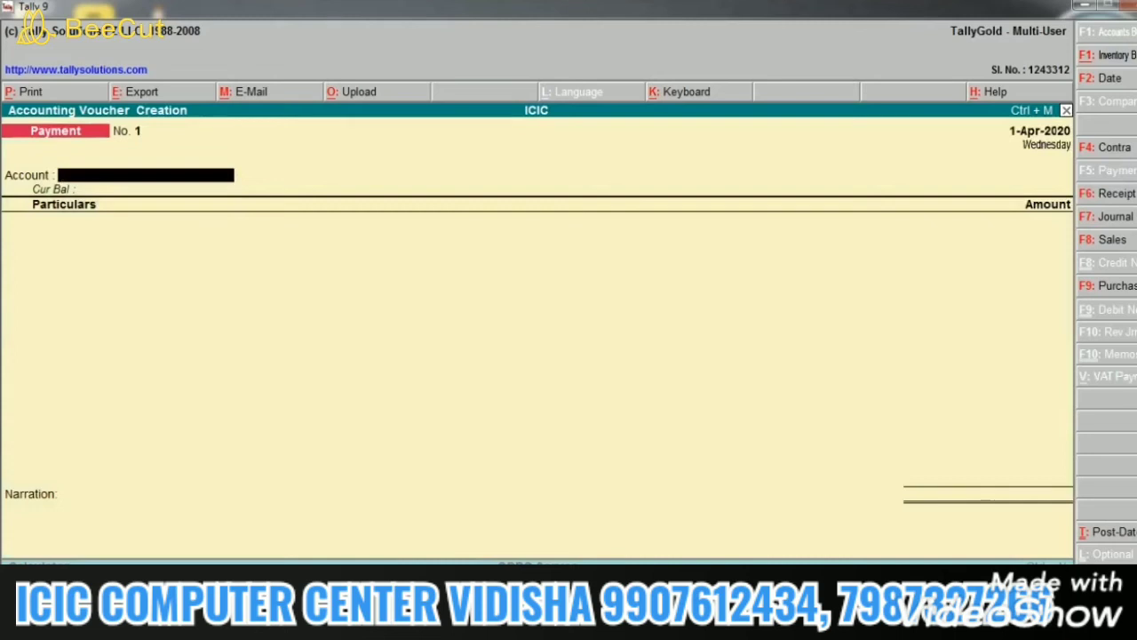
Step: Pay 50,000 in cash to the person's ledger on Payment No. 1 and accept it
{"action": "type", "text": "C"}
{"action": "key", "text": "Return"}
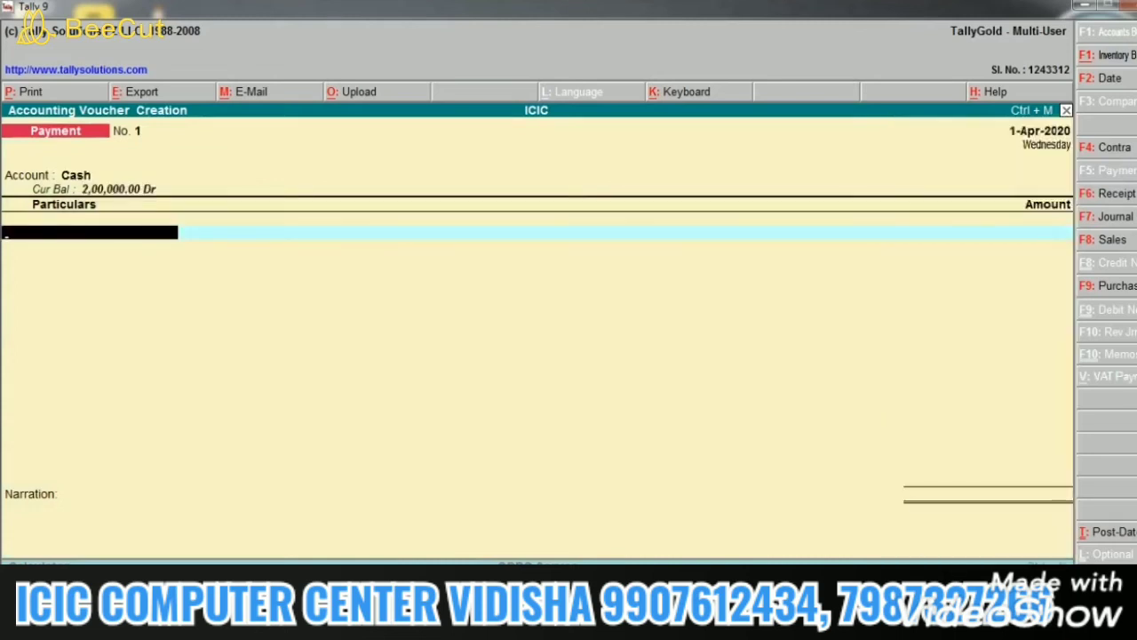
{"action": "type", "text": "A"}
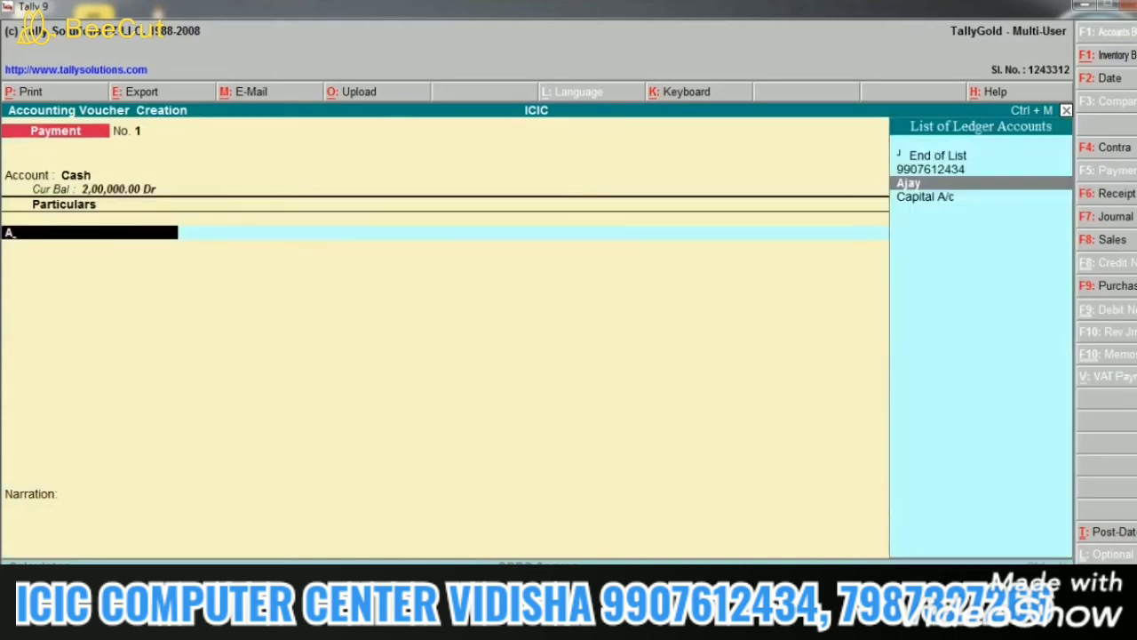
{"action": "key", "text": "Return"}
{"action": "key", "text": "BackSpace"}
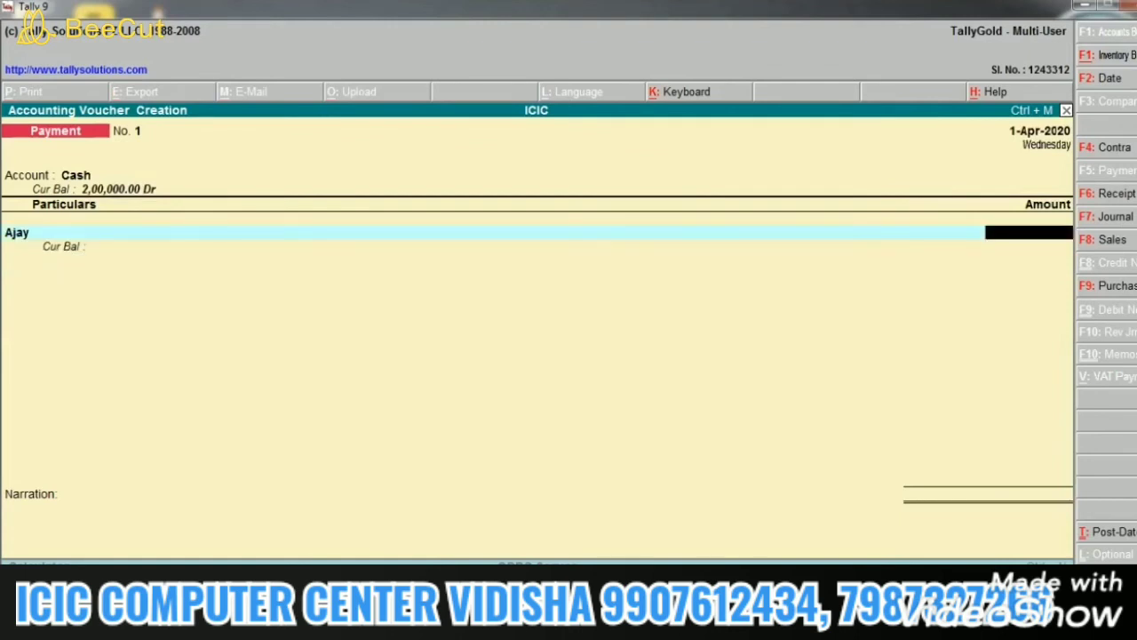
{"action": "type", "text": "50000"}
{"action": "key", "text": "Return"}
{"action": "key", "text": "Return"}
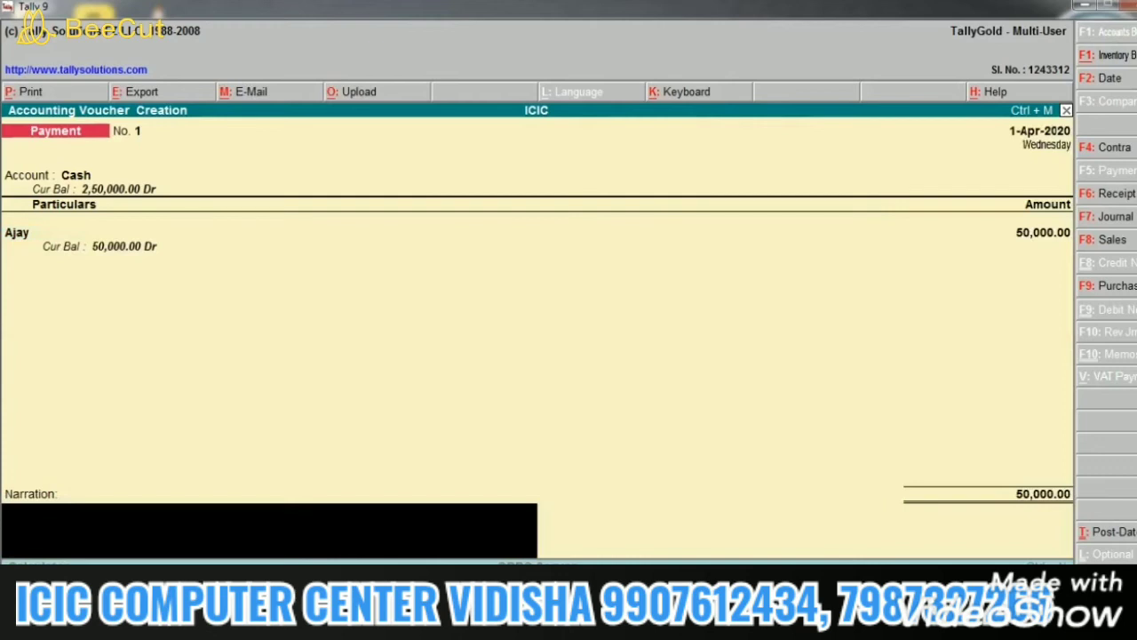
{"action": "key", "text": "Return"}
{"action": "key", "text": "Return"}
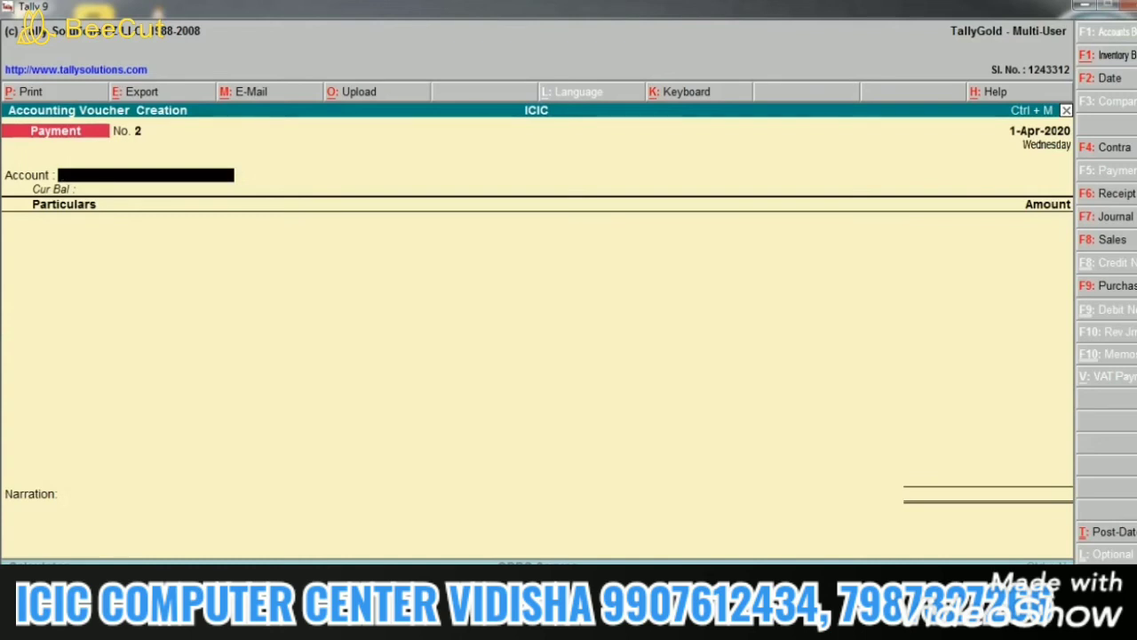
Step: Quit voucher entry, view the Cash Flow report under Display > Cash/Funds Flow, then close it
{"action": "key", "text": "Escape"}
{"action": "key", "text": "Return"}
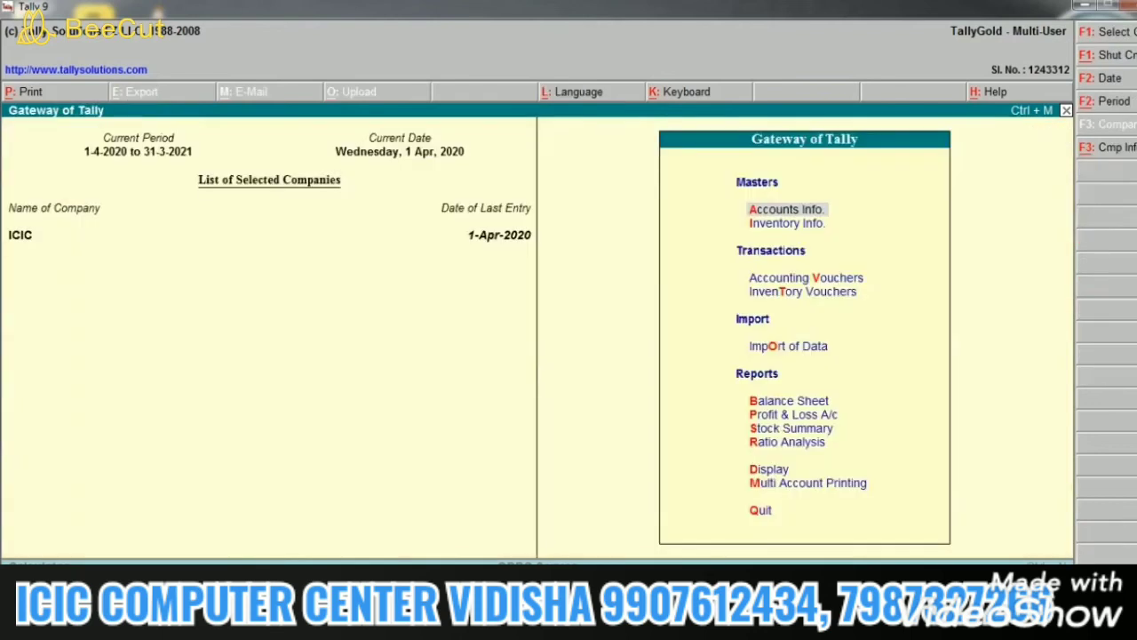
{"action": "key", "text": "Down"}
{"action": "key", "text": "Down"}
{"action": "key", "text": "Down"}
{"action": "key", "text": "Down"}
{"action": "key", "text": "Down"}
{"action": "key", "text": "Down"}
{"action": "key", "text": "Down"}
{"action": "key", "text": "Down"}
{"action": "key", "text": "Down"}
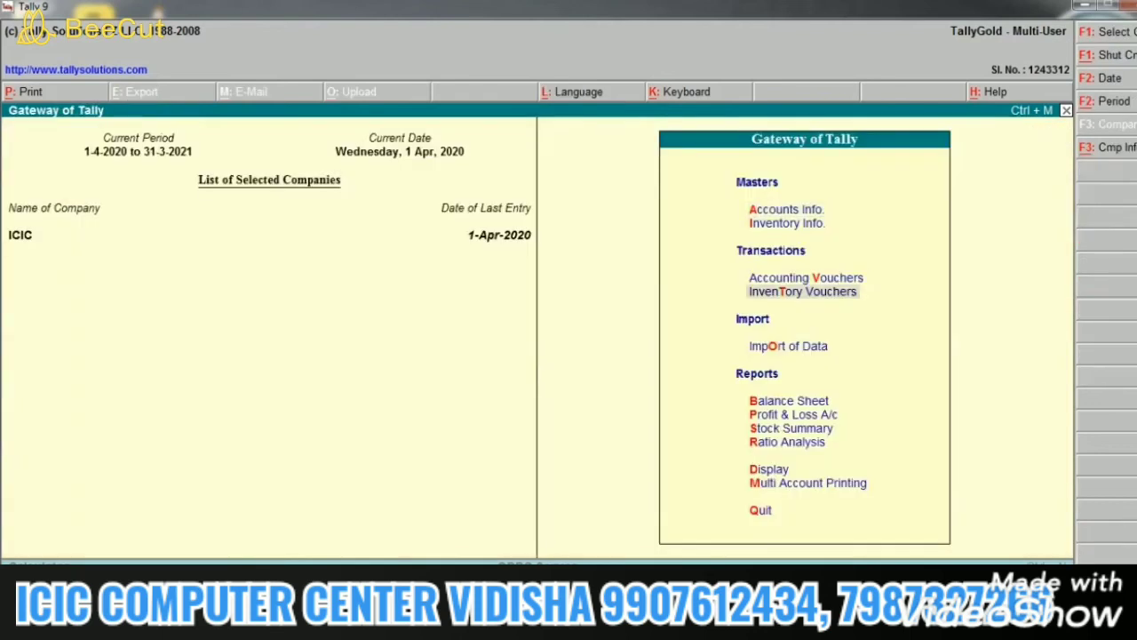
{"action": "key", "text": "Return"}
{"action": "key", "text": "Down"}
{"action": "key", "text": "Down"}
{"action": "key", "text": "Down"}
{"action": "key", "text": "Down"}
{"action": "key", "text": "Down"}
{"action": "key", "text": "Down"}
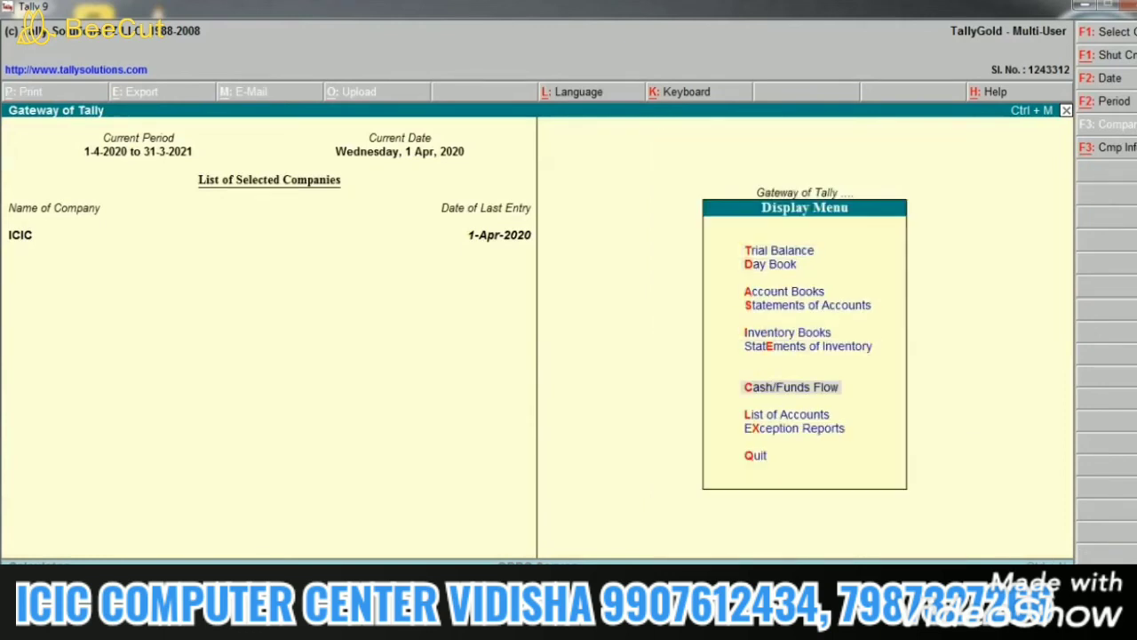
{"action": "key", "text": "Return"}
{"action": "key", "text": "Return"}
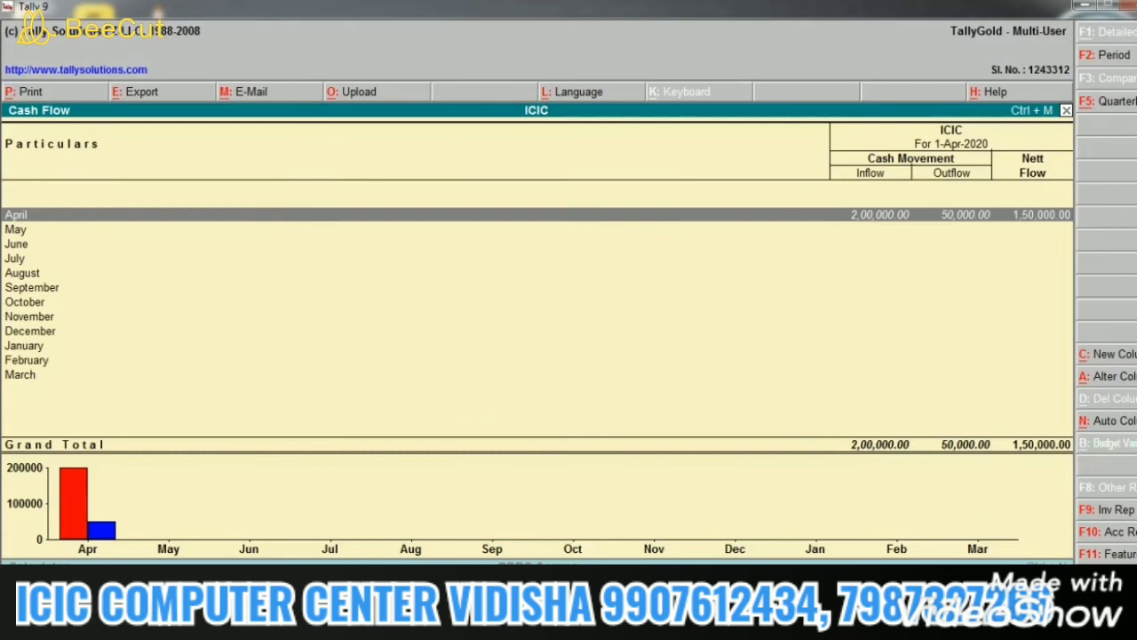
{"action": "key", "text": "Escape"}
{"action": "key", "text": "Escape"}
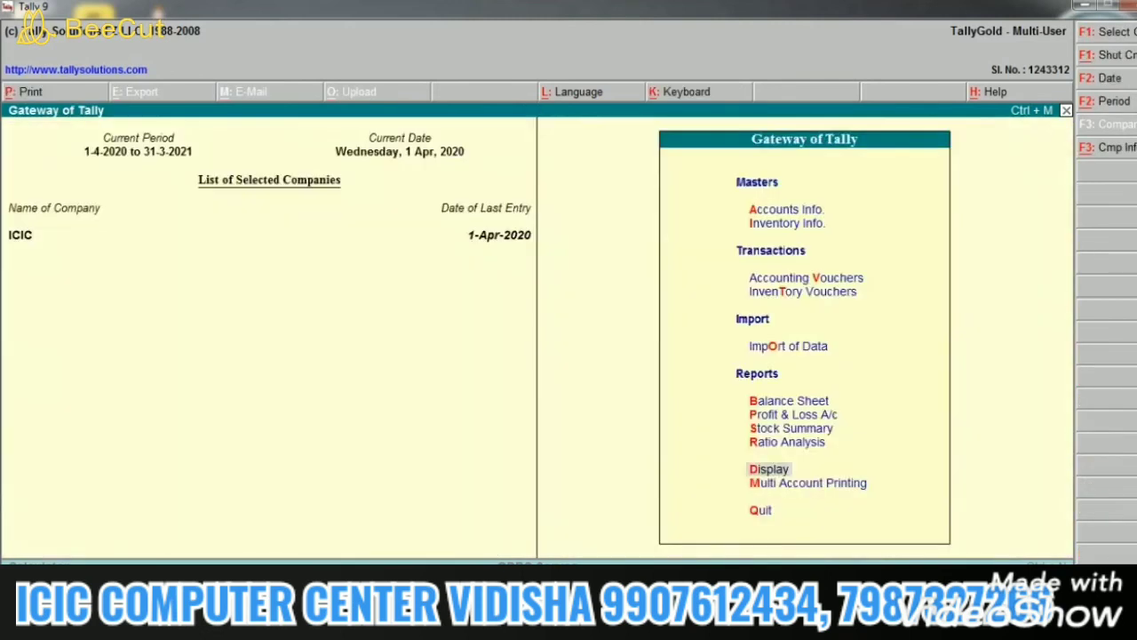
Step: Record Payment voucher No. 2, dated 1-May-2020, paying 20,000 from Cash to the payee's ledger, and save it
{"action": "key", "text": "v"}
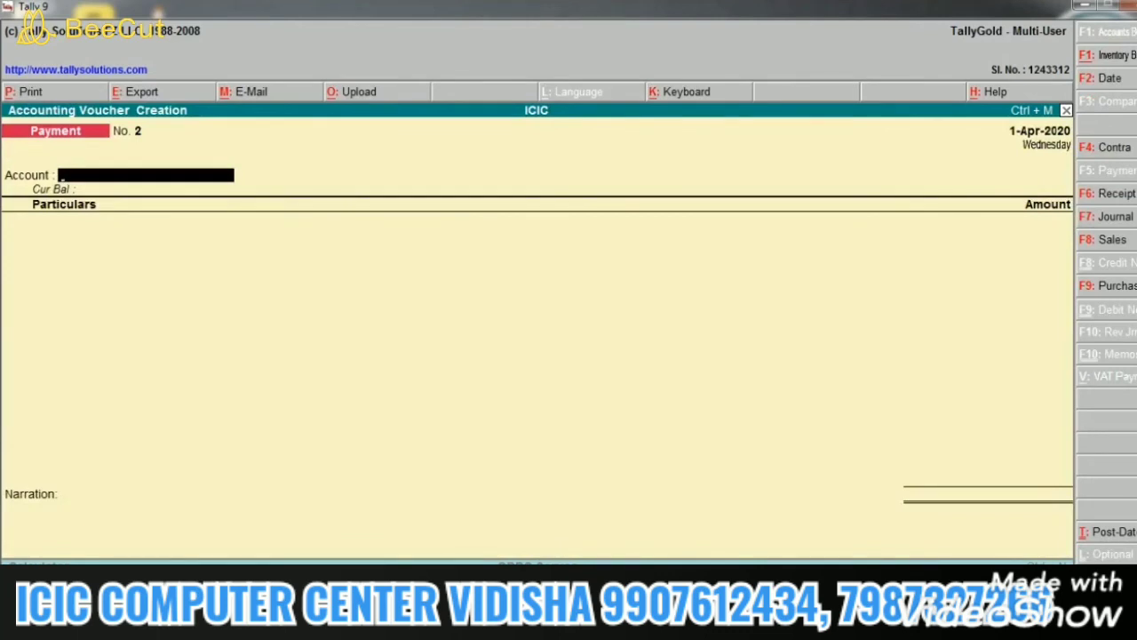
{"action": "key", "text": "F2"}
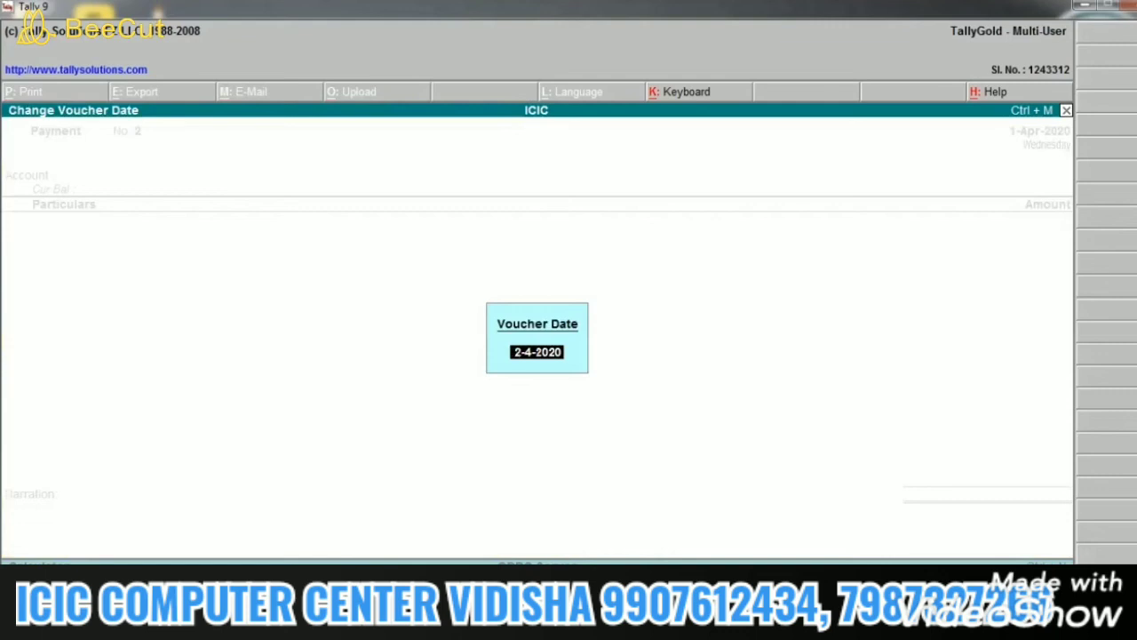
{"action": "type", "text": "1-5"}
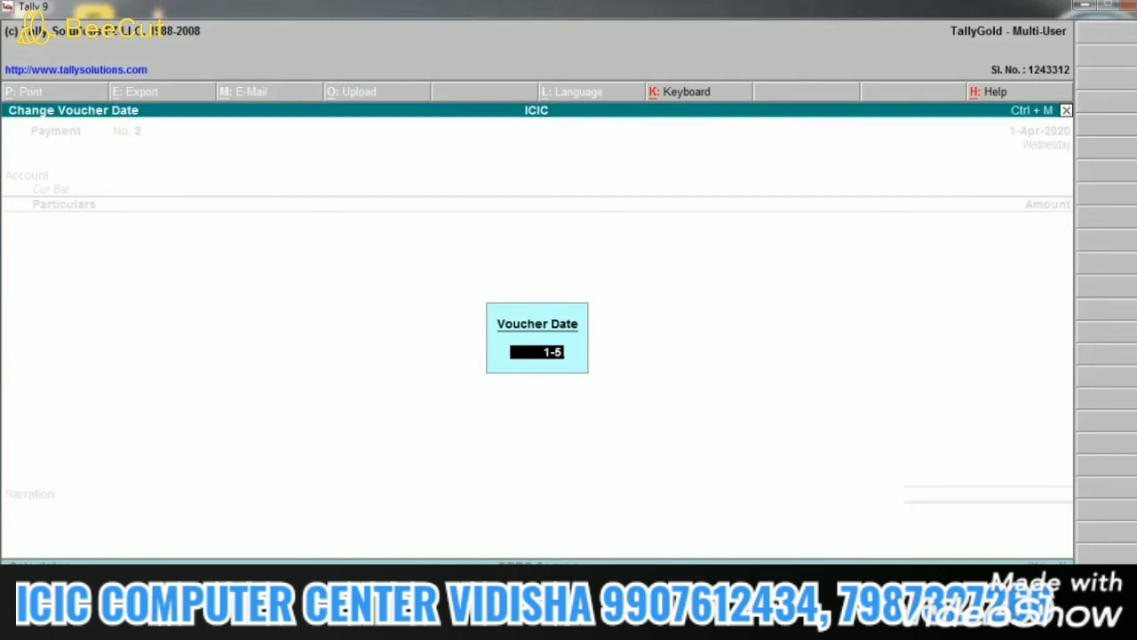
{"action": "key", "text": "Return"}
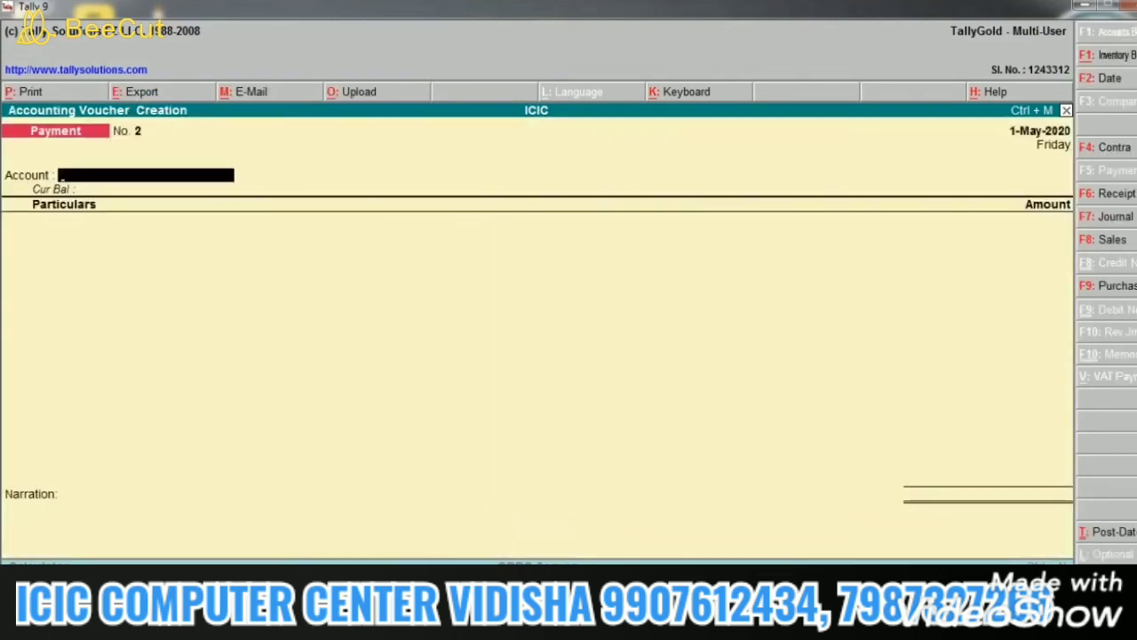
{"action": "key", "text": "Return"}
{"action": "type", "text": "A"}
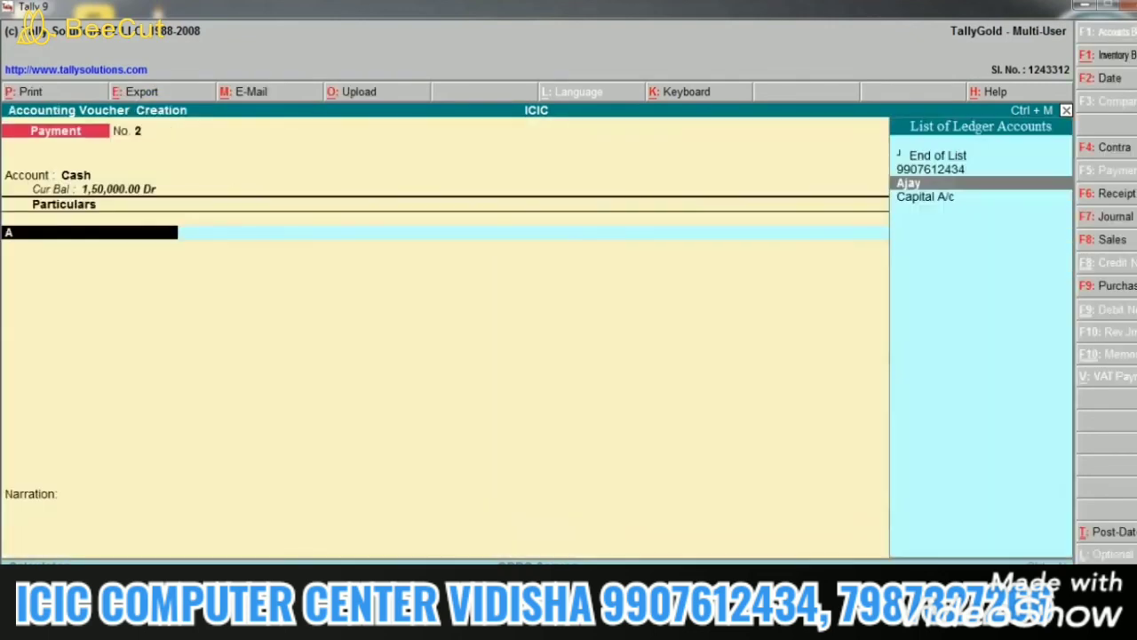
{"action": "key", "text": "Return"}
{"action": "type", "text": "20"}
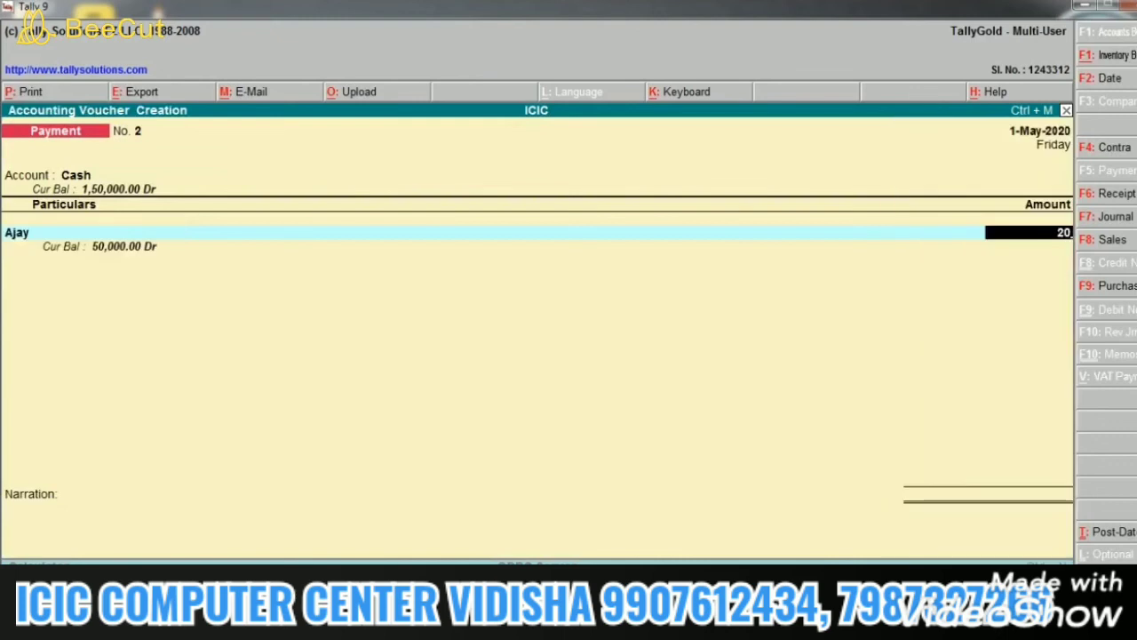
{"action": "type", "text": ",000"}
{"action": "key", "text": "Return"}
{"action": "key", "text": "Return"}
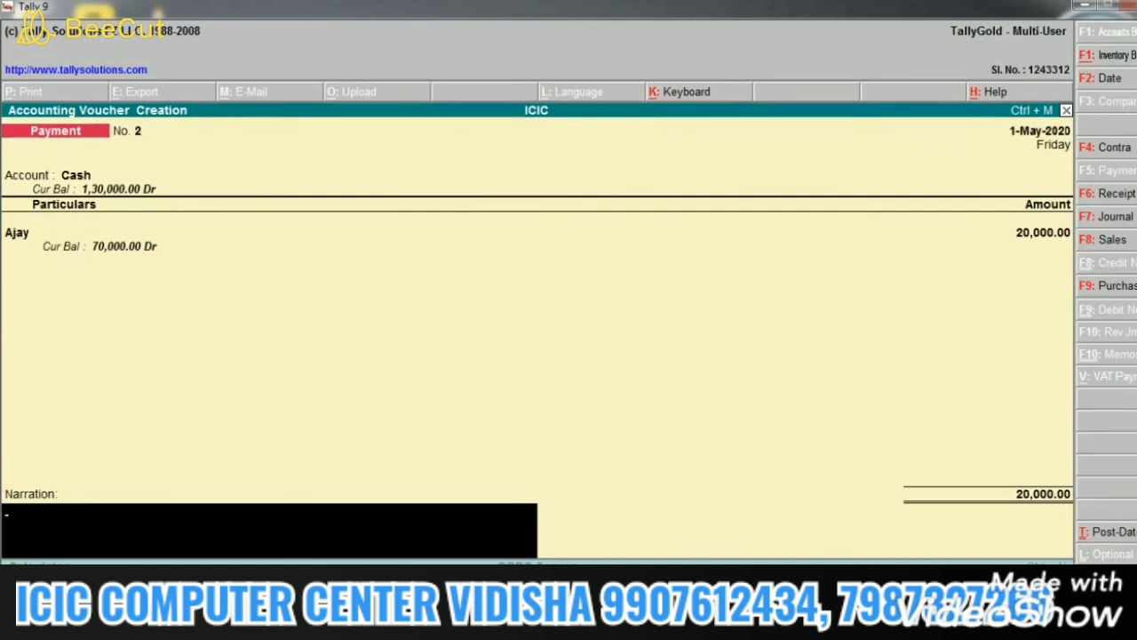
{"action": "key", "text": "Return"}
{"action": "key", "text": "Escape"}
{"action": "key", "text": "Escape"}
{"action": "key", "text": "Escape"}
{"action": "key", "text": "Escape"}
{"action": "key", "text": "Escape"}
Step: View the Cash Flow report with May's 20,000 outflow and 1,30,000 nett total, then close it
{"action": "key", "text": "d"}
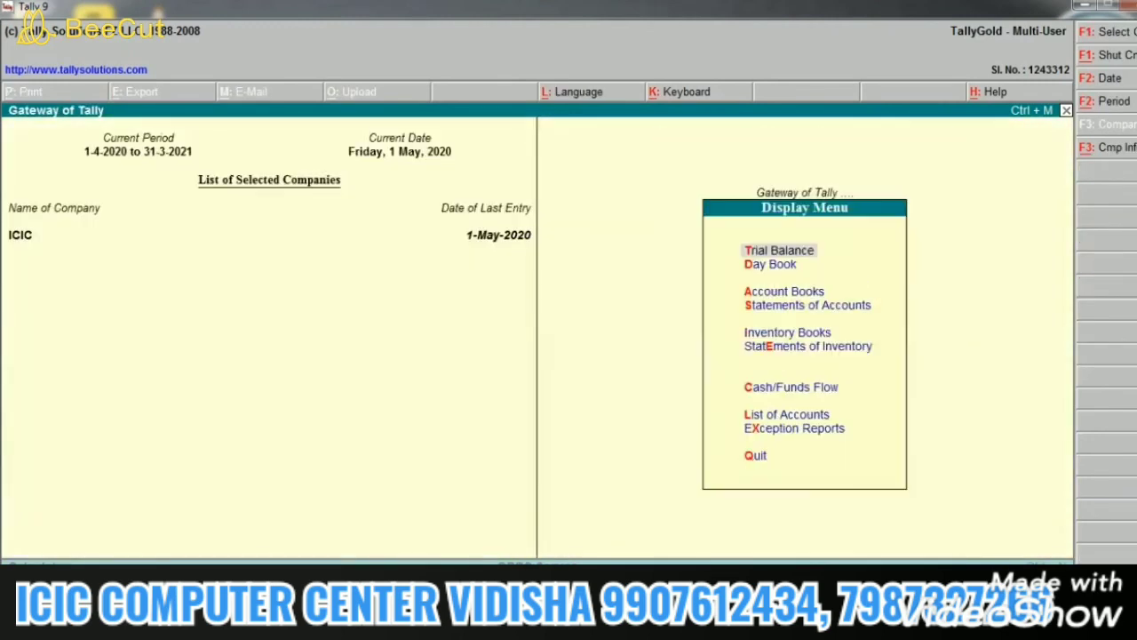
{"action": "key", "text": "c"}
{"action": "key", "text": "c"}
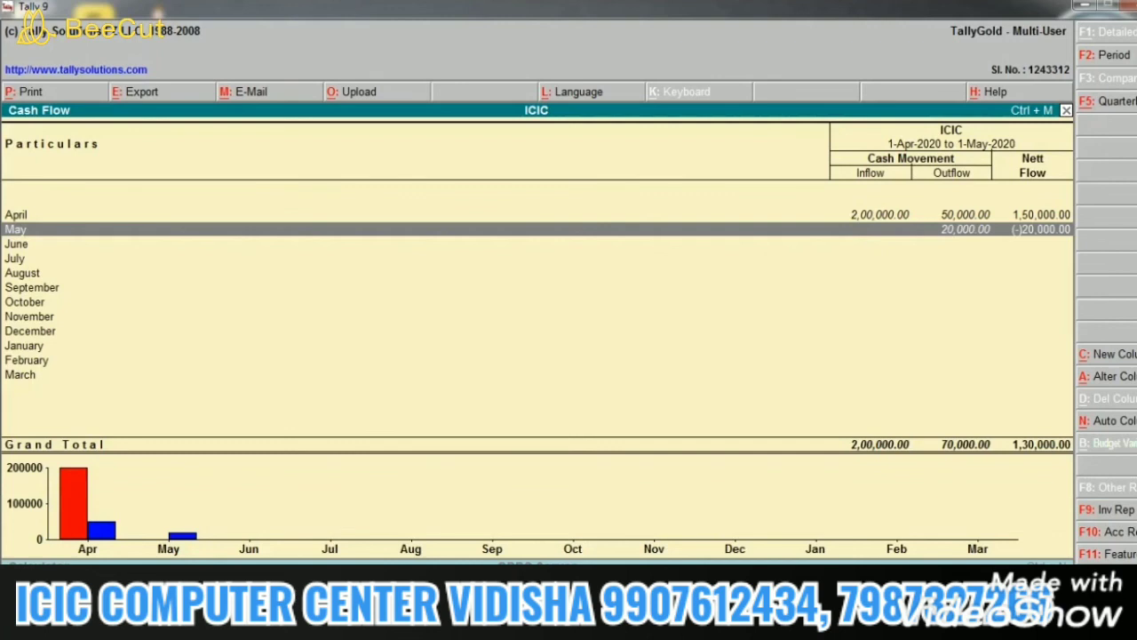
{"action": "key", "text": "Escape"}
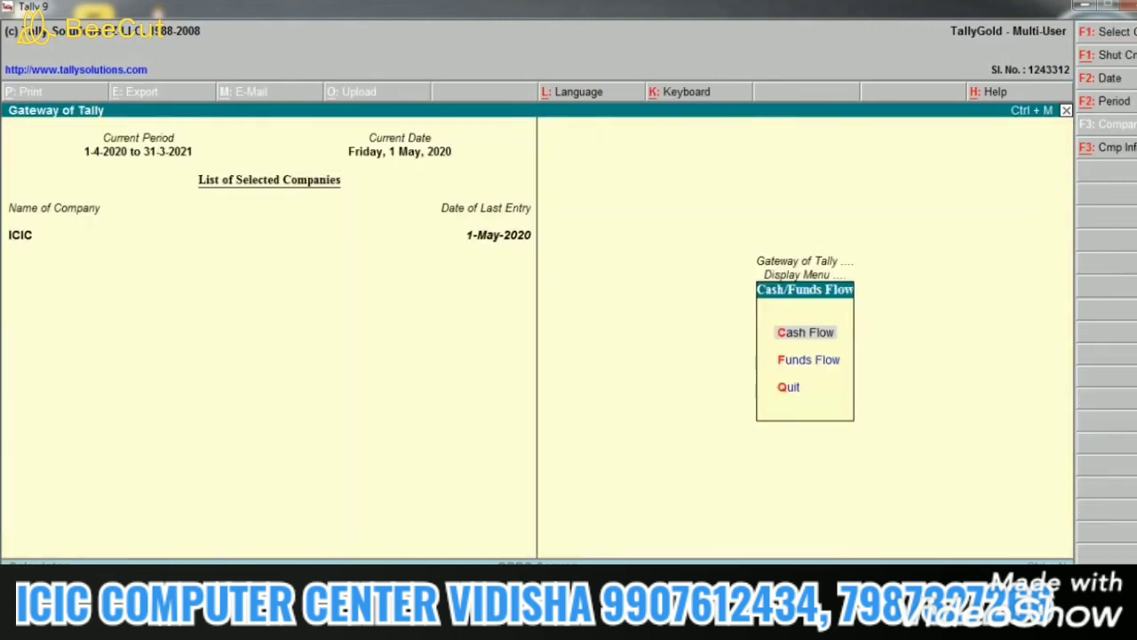
Step: View the Funds Flow report showing May's (-)20,000 and 1,30,000 working capital, then close it
{"action": "key", "text": "Down"}
{"action": "key", "text": "Return"}
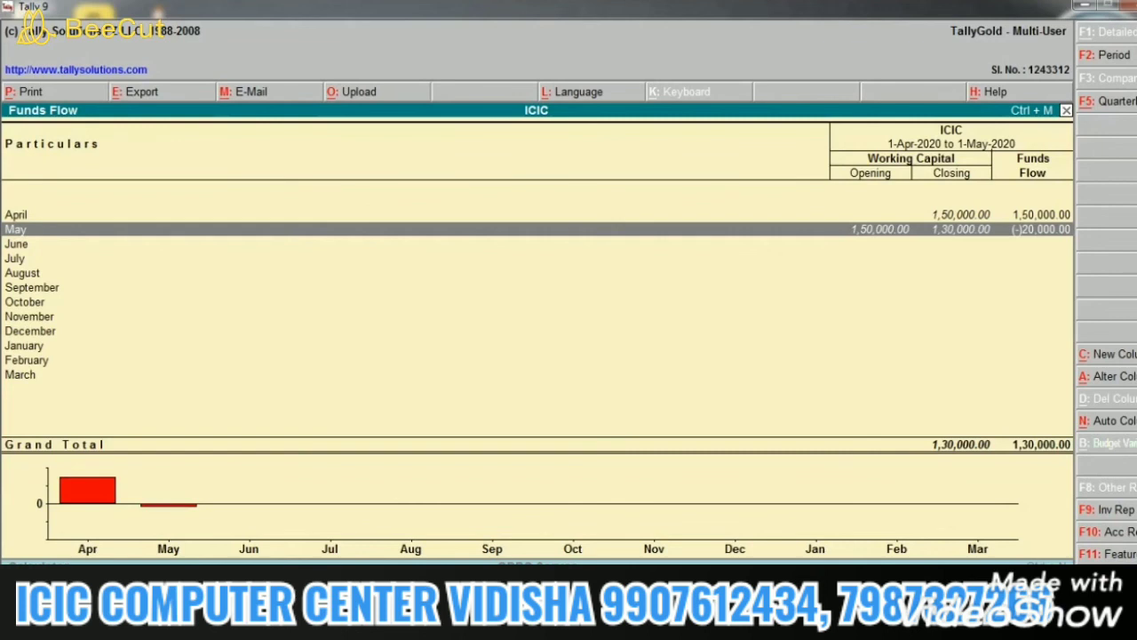
{"action": "key", "text": "Escape"}
{"action": "key", "text": "Escape"}
{"action": "key", "text": "Escape"}
{"action": "key", "text": "Escape"}
{"action": "key", "text": "Escape"}
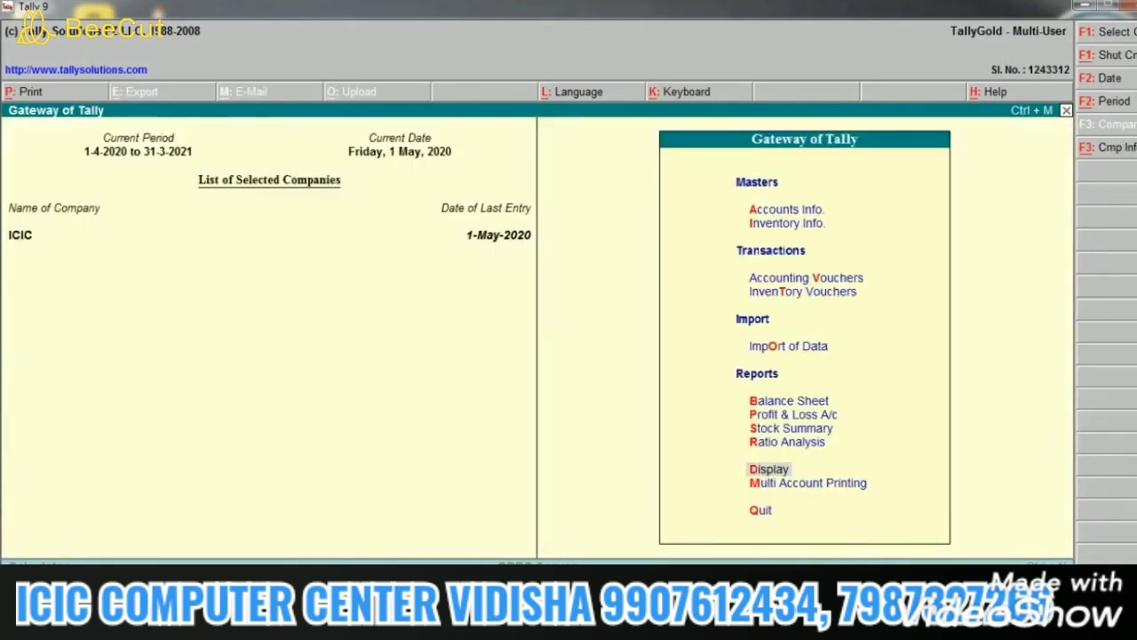